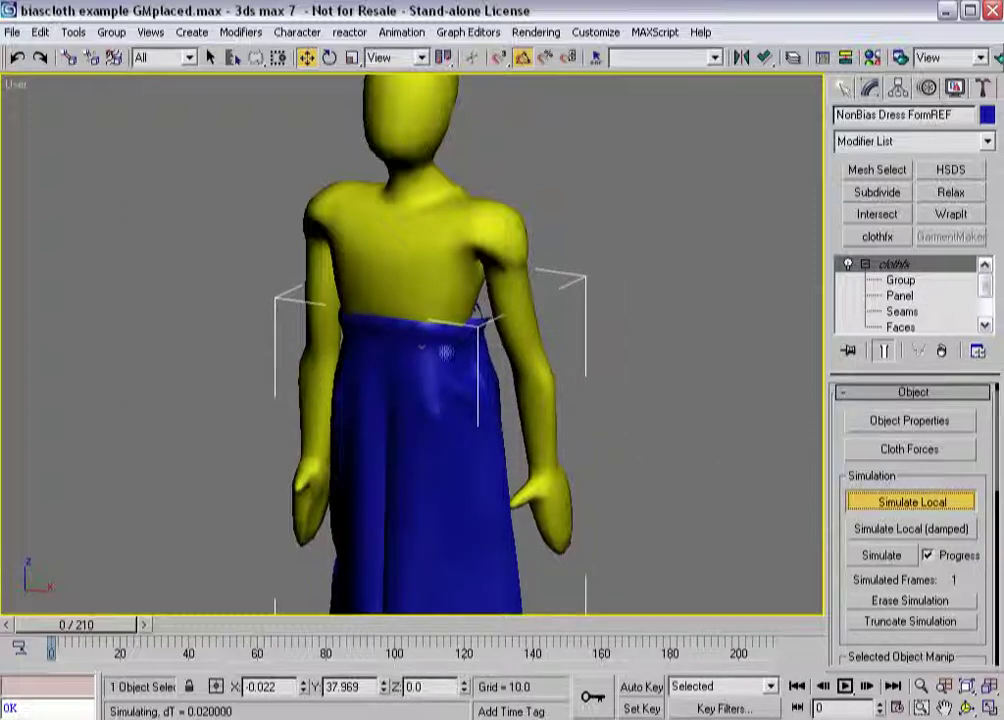
Stop the local simulation and switch off the constraint of the skirt's WaistLineNonBias vertex group.
left_click(890, 502)
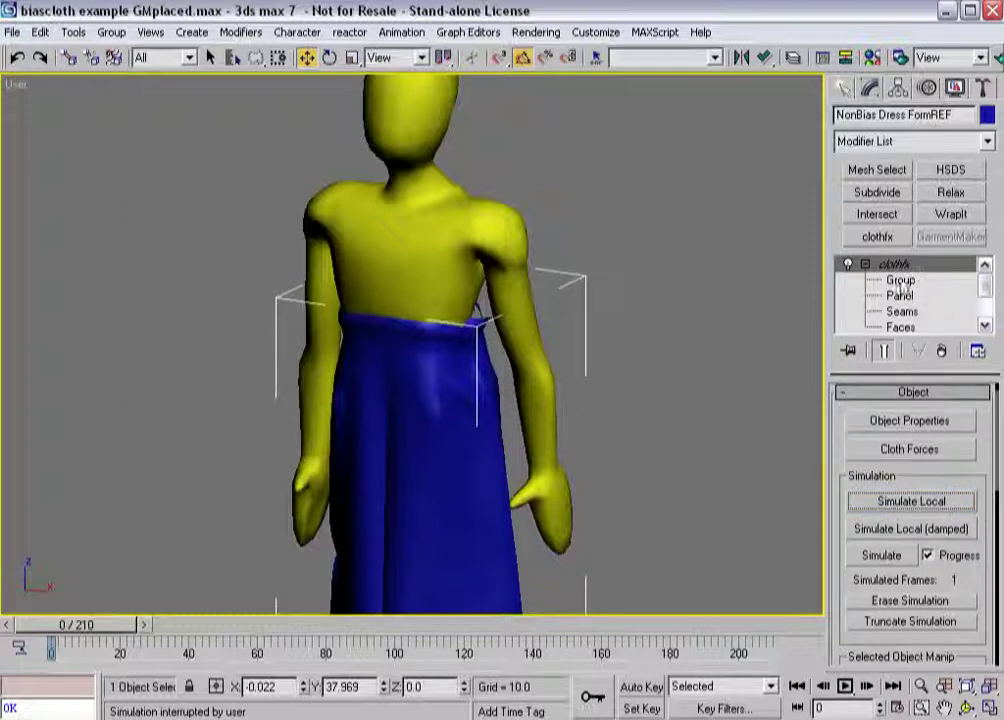
left_click(903, 284)
left_click(880, 592)
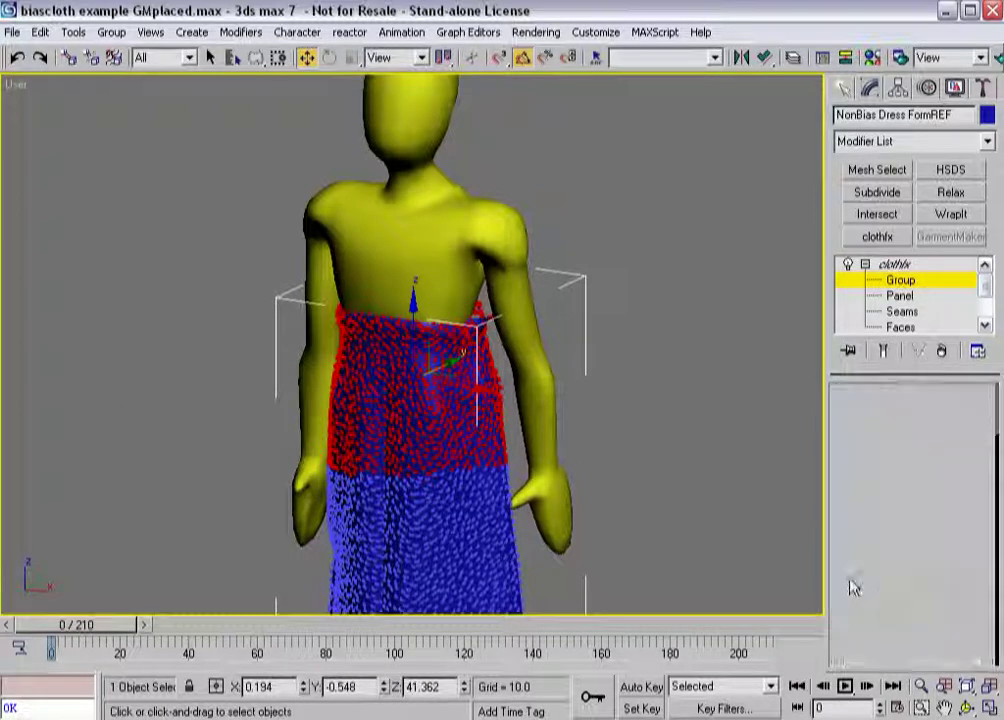
left_click_drag(831, 547, 829, 324)
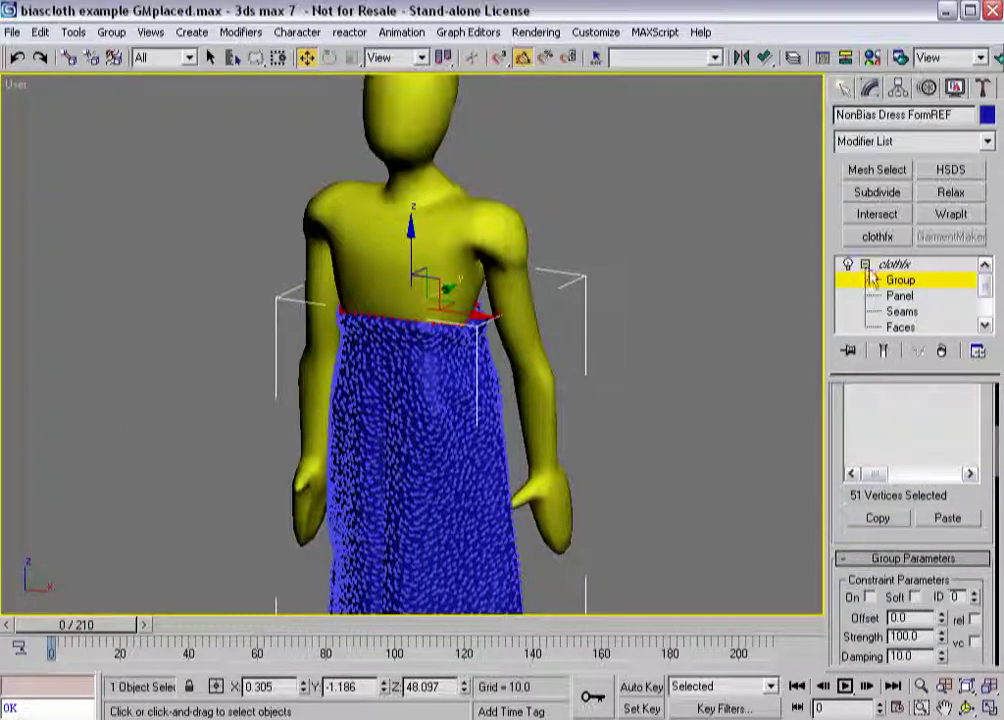
left_click(900, 281)
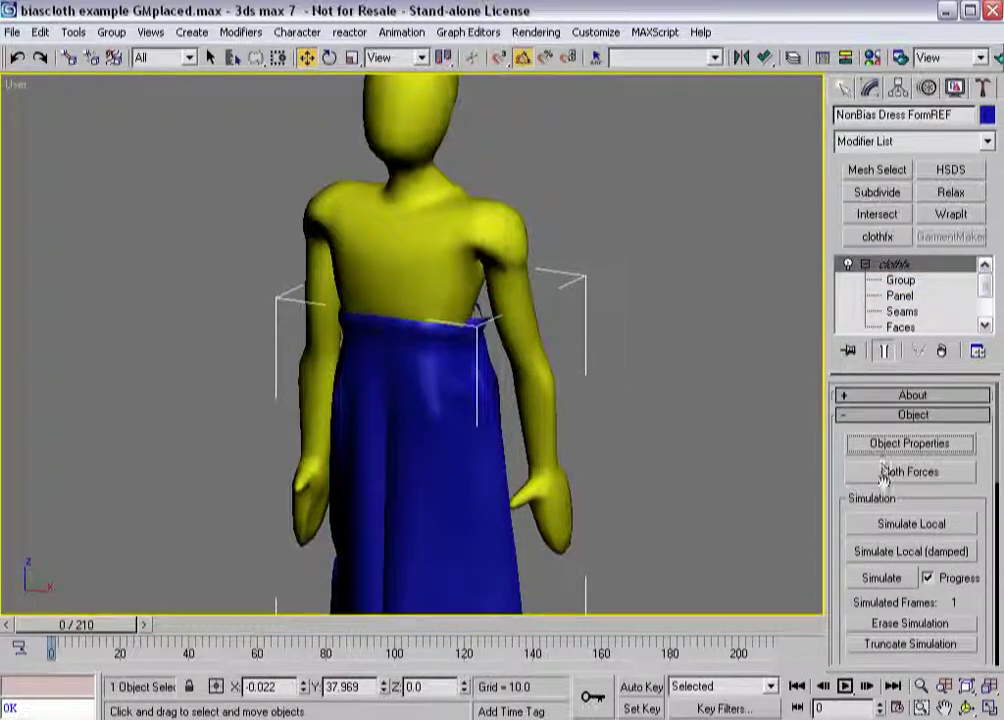
Run the local cloth simulation with the waistline constraint off, stop it, and check how the skirt sits on the hips.
left_click(887, 523)
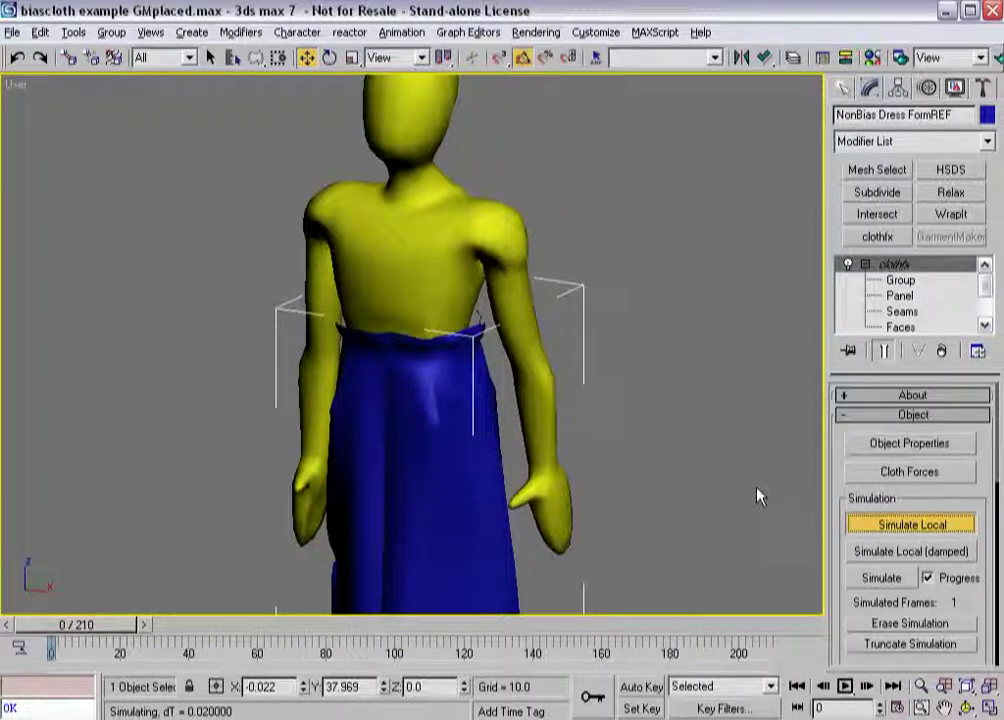
left_click(858, 526)
middle_click_drag(573, 483, 468, 426, "alt")
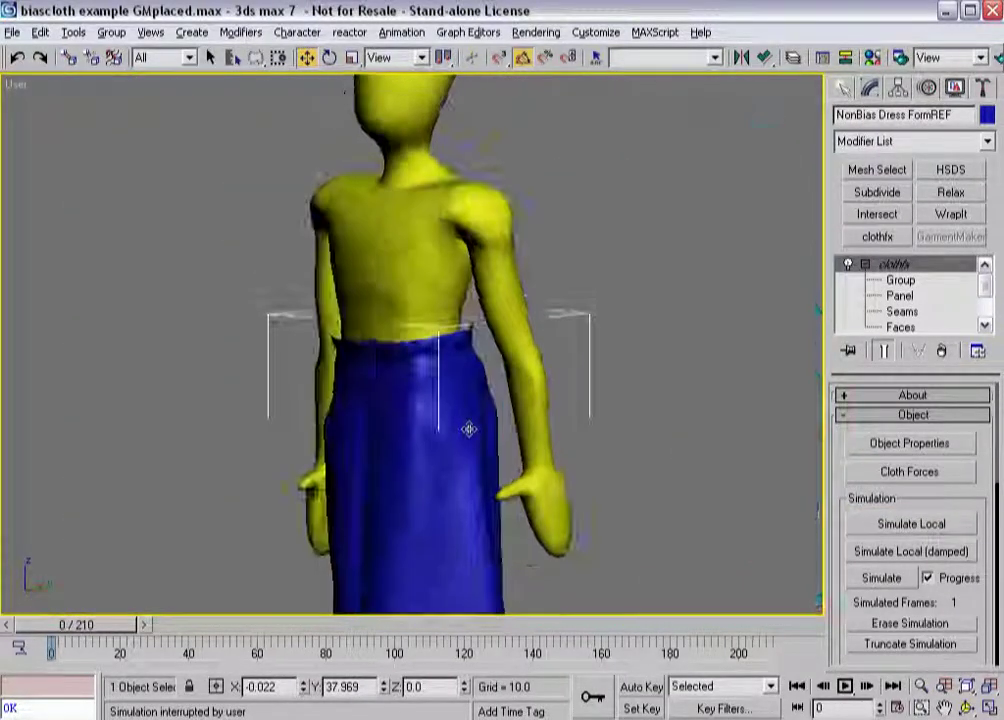
Switch the WaistLineNonBias group's constraint back on, then run and stop the local simulation.
left_click(905, 290)
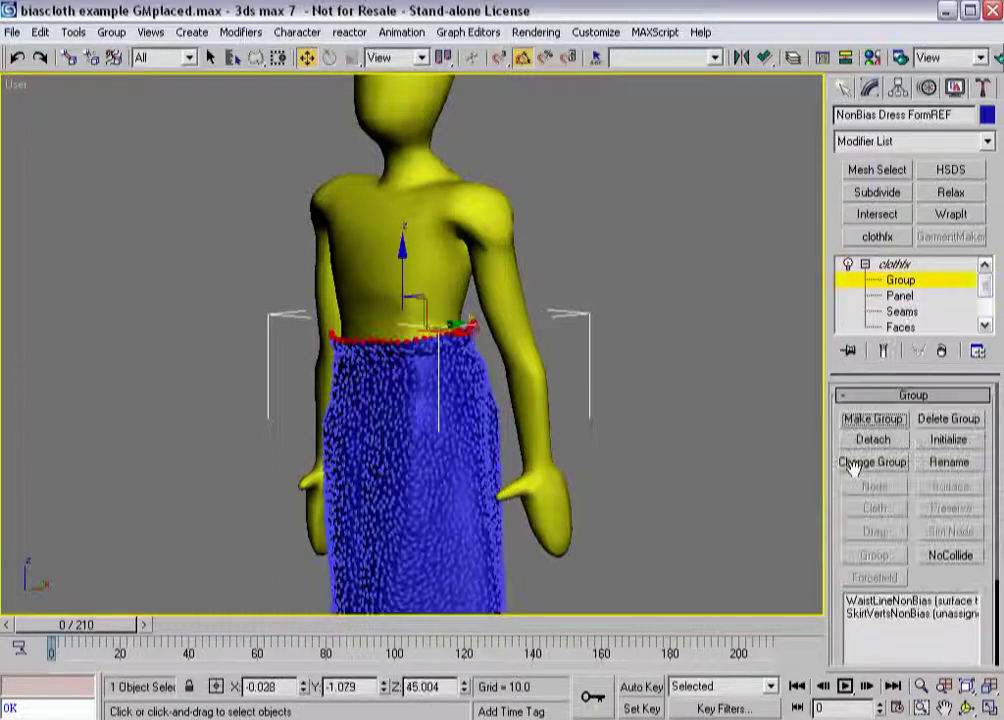
scroll(845, 500, "down", 4)
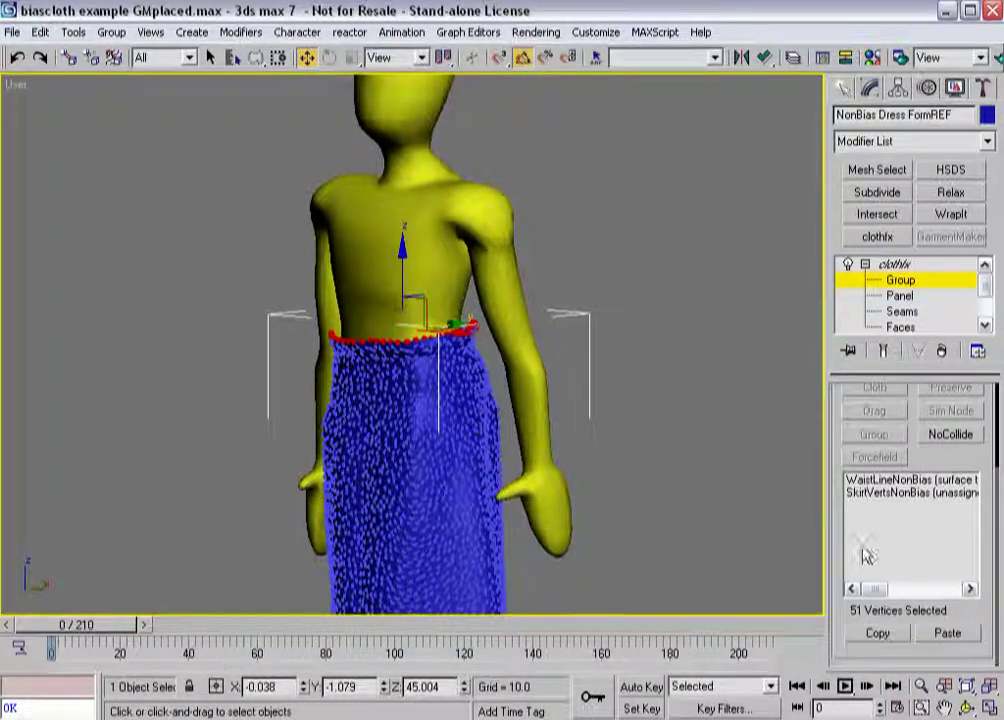
left_click(867, 491)
scroll(838, 420, "down", 3)
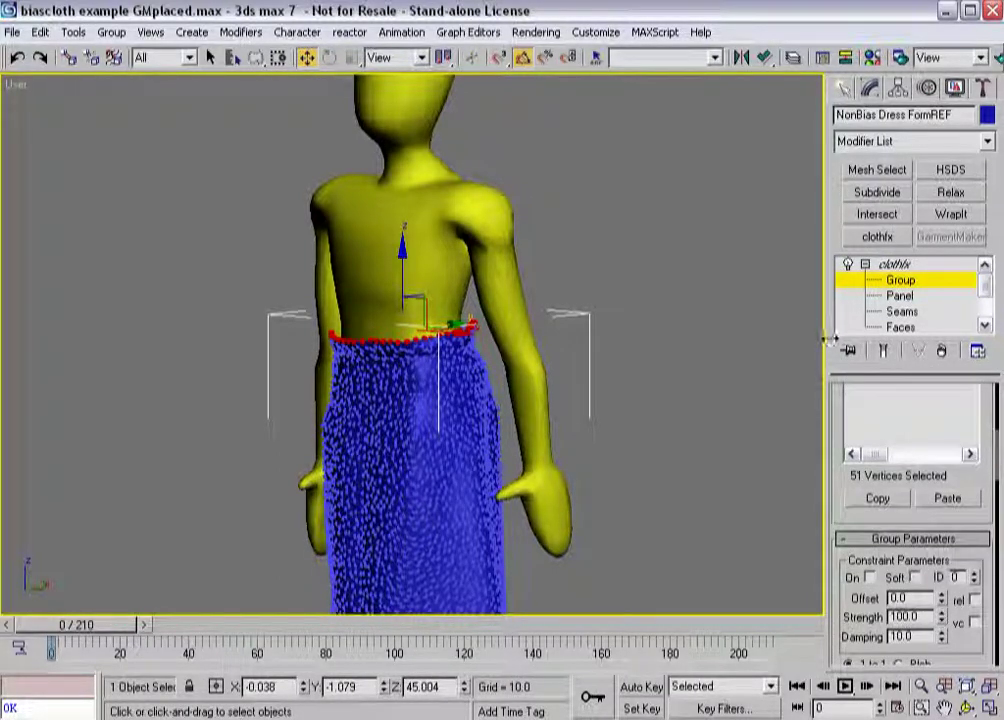
left_click(893, 264)
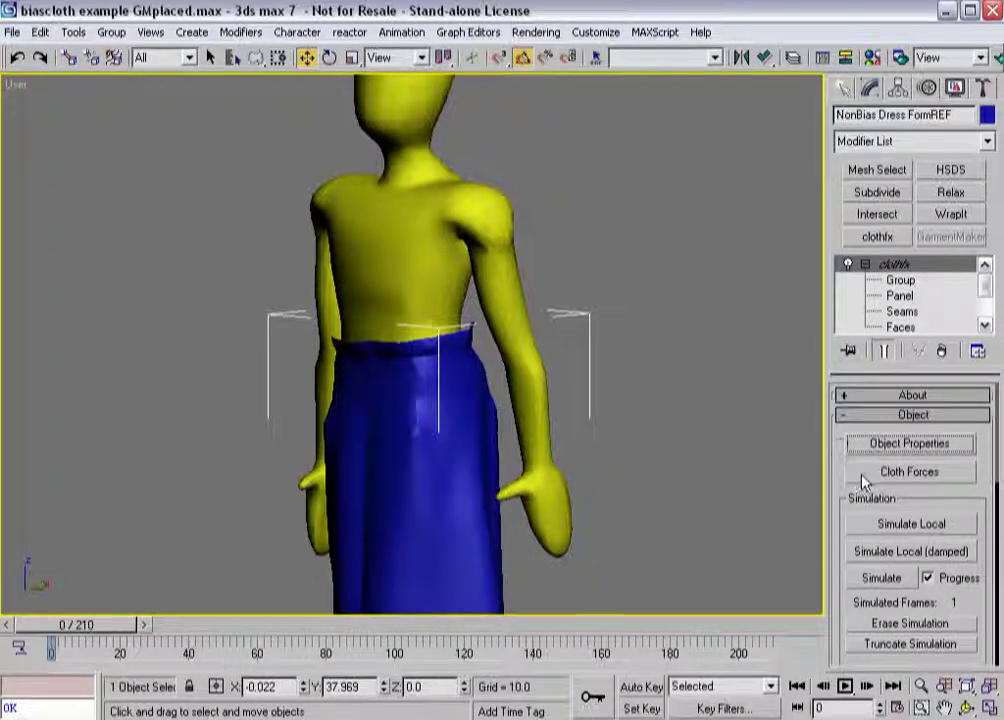
left_click(884, 528)
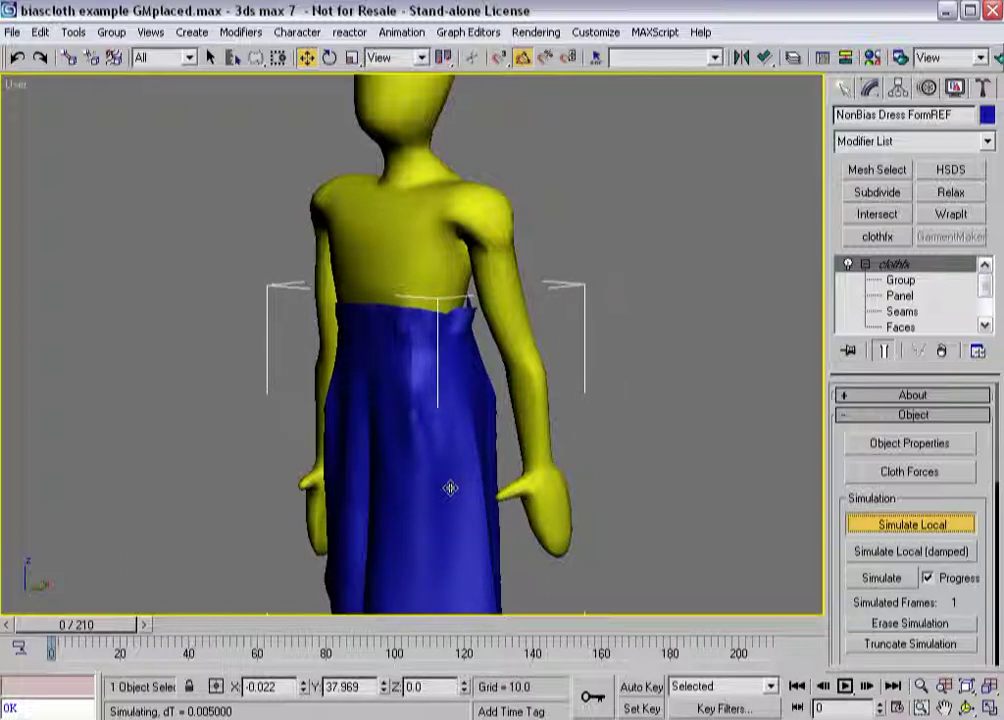
left_click(869, 529)
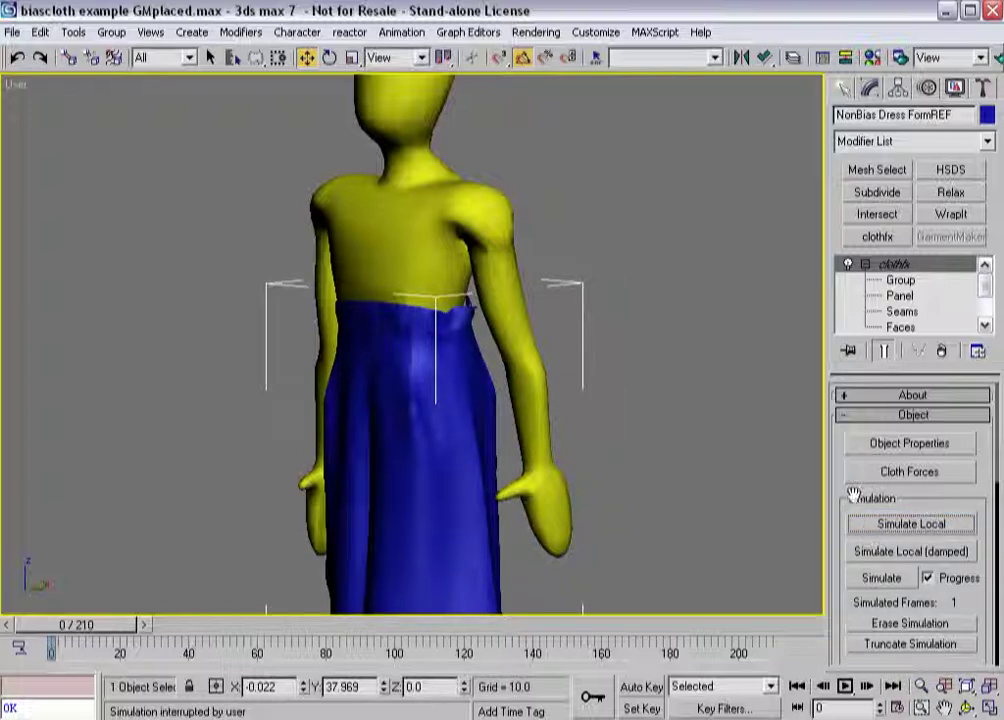
Delete the WaistLineNonBias vertex group from the skirt and return to the clothfx object level.
left_click(899, 281)
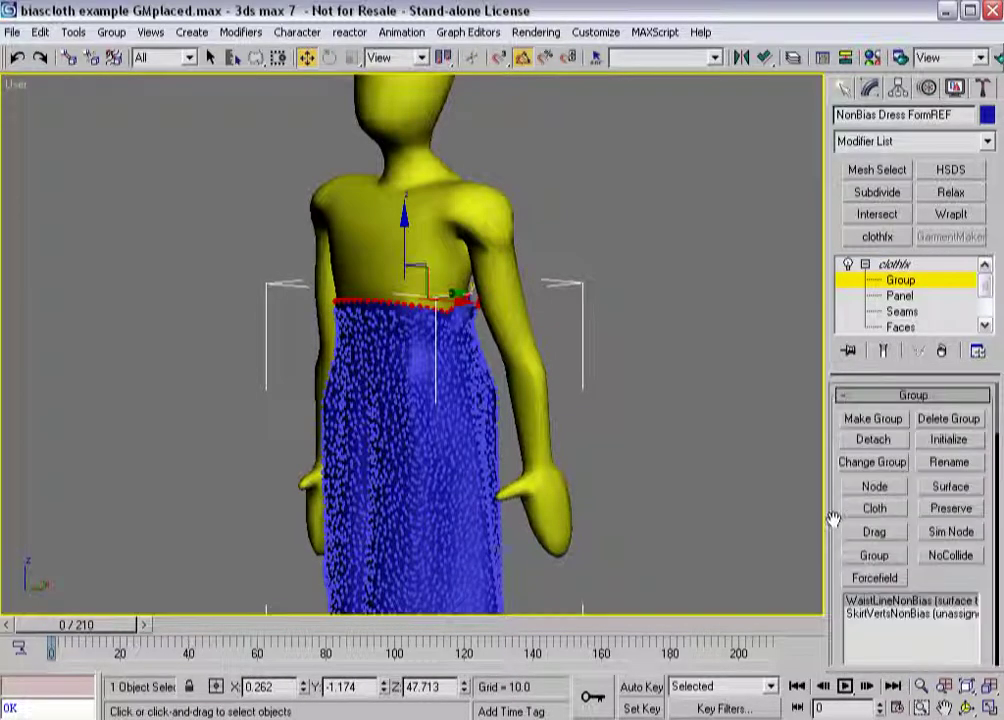
left_click_drag(834, 520, 822, 235)
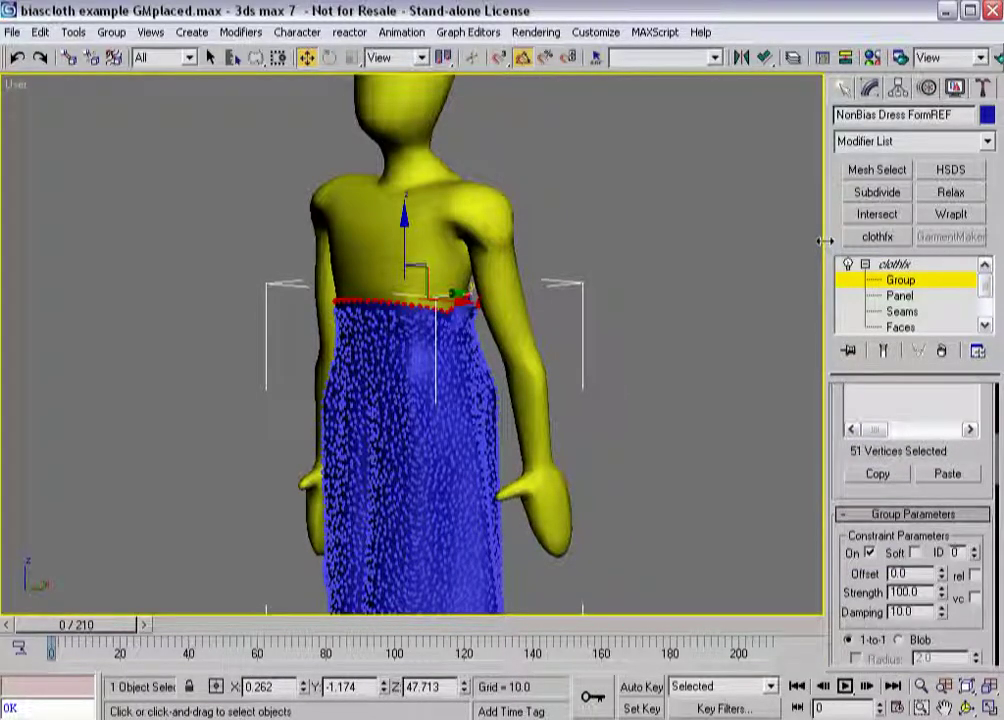
scroll(839, 455, "up", 5)
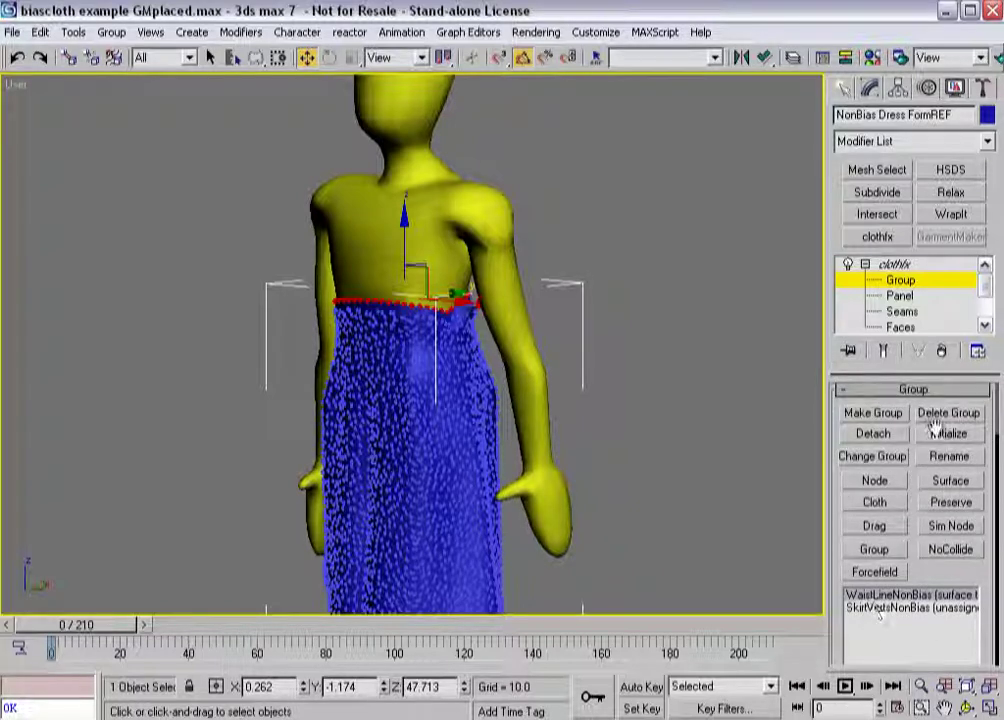
left_click(888, 265)
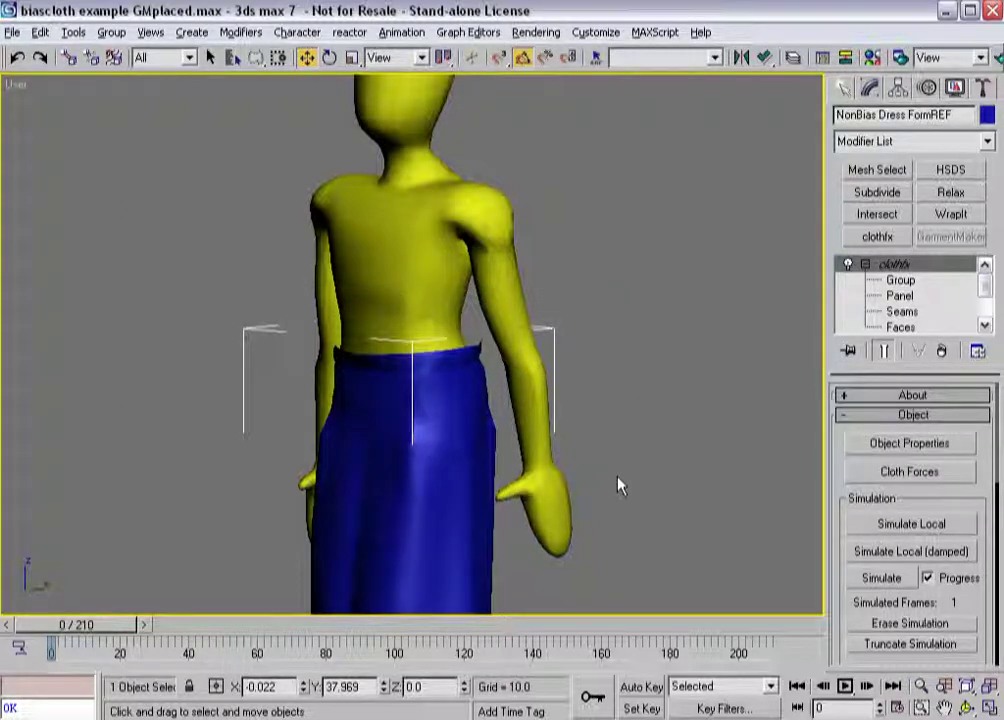
Make a group named WaistNonBias from the selected waistline vertices and constrain it to the mannequin with the Surface option.
left_click(912, 283)
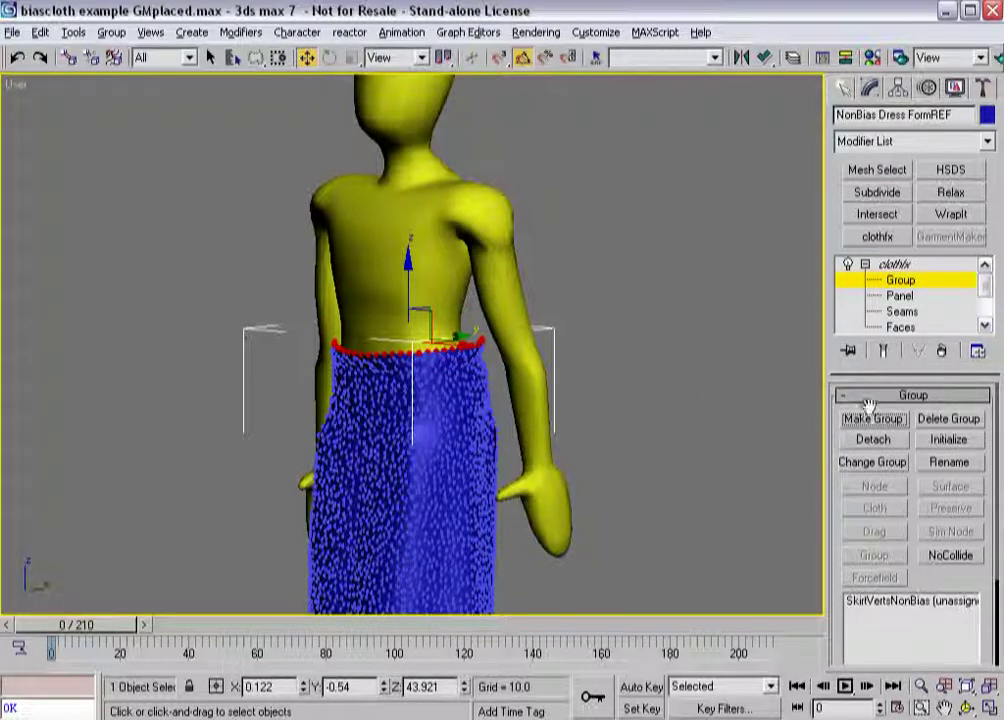
mouse_move(440, 453)
middle_mouse_down("alt")
mouse_move(417, 432)
mouse_move(571, 403)
mouse_move(580, 428)
mouse_move(447, 440)
middle_mouse_up("alt")
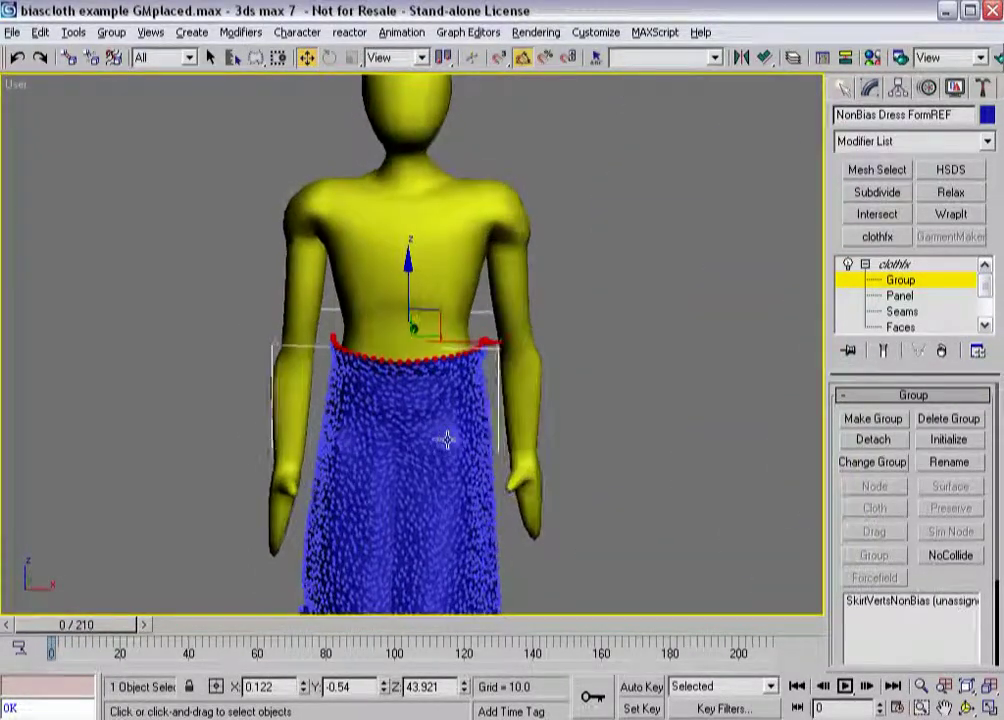
left_click(873, 418)
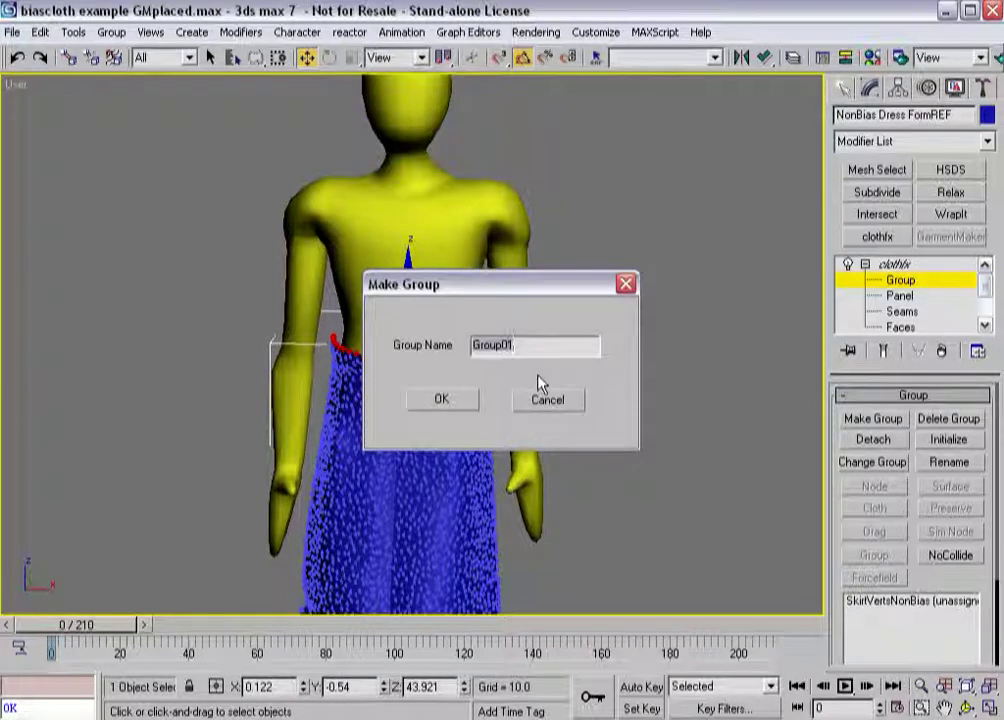
type("WaistNonBias")
left_click(446, 399)
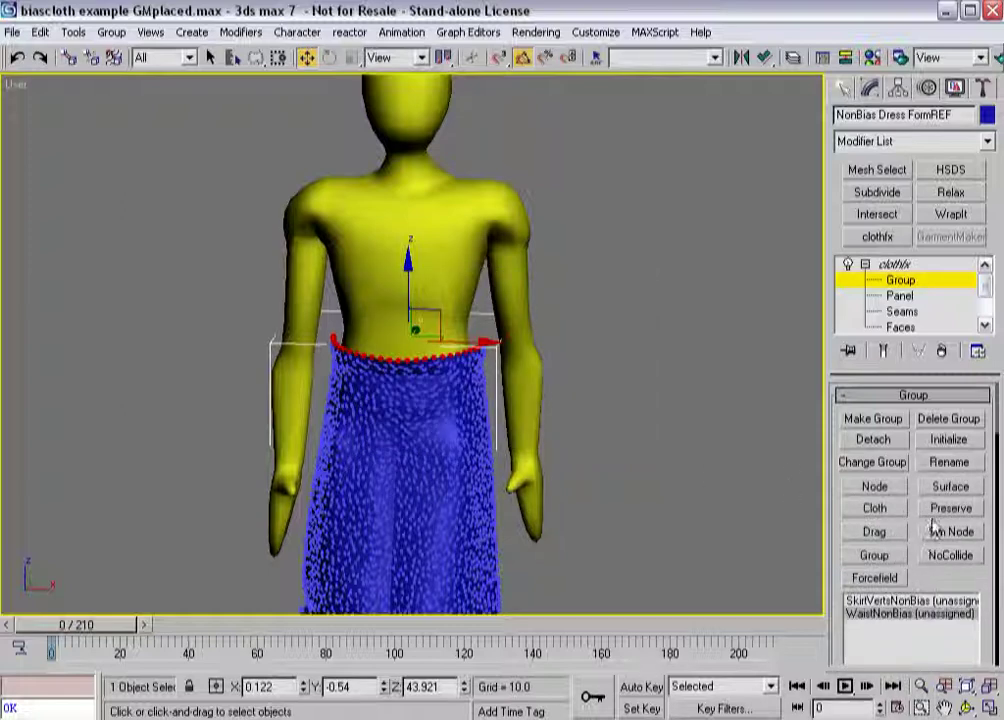
left_click(950, 486)
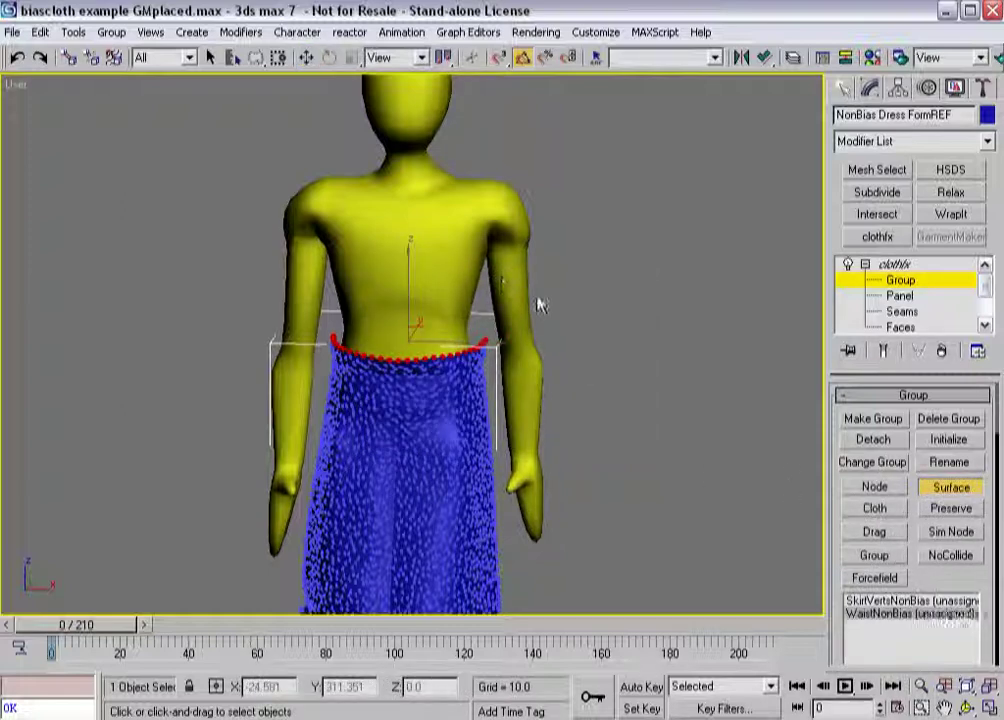
left_click(538, 305)
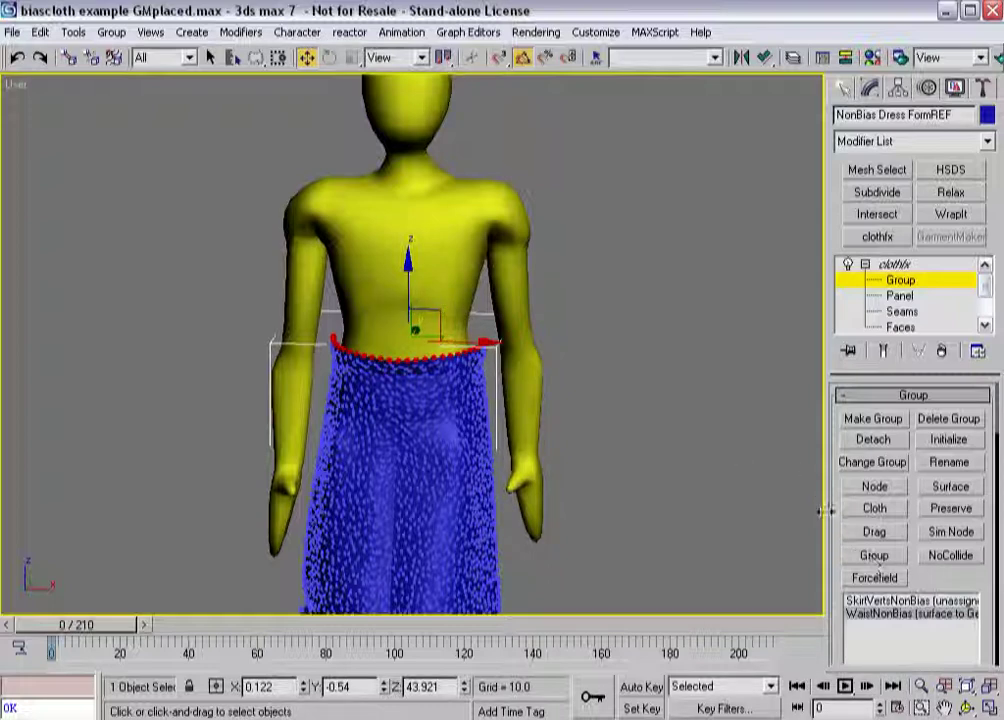
Set both the U Scale and V Scale of the WaistNonBias group to 0.9.
scroll(838, 511, "down", 5)
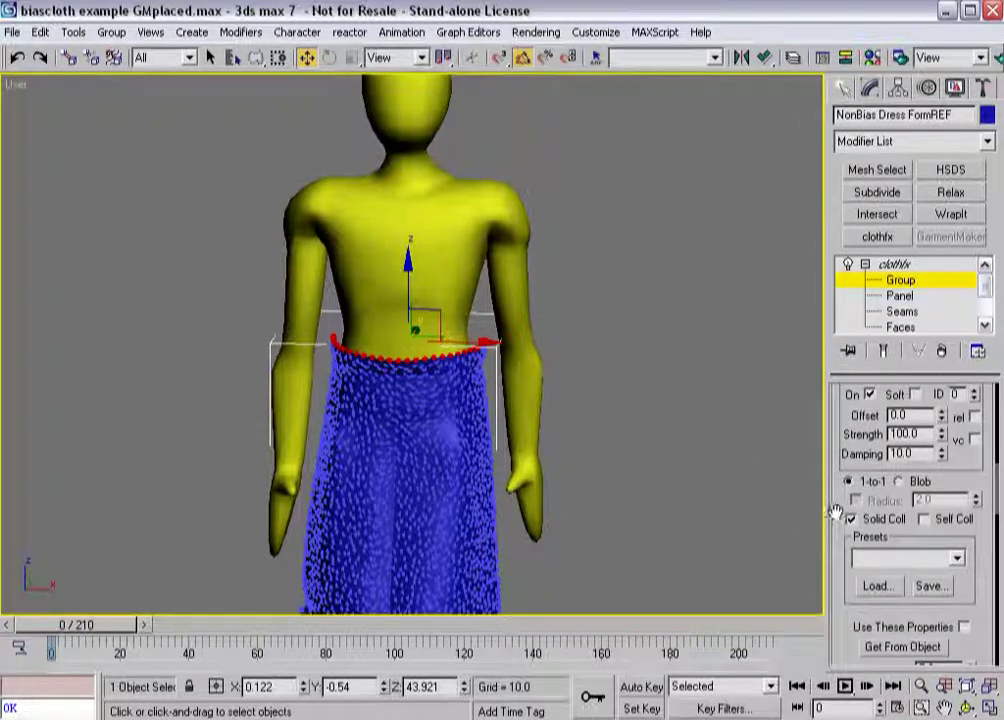
left_click_drag(838, 511, 818, 146)
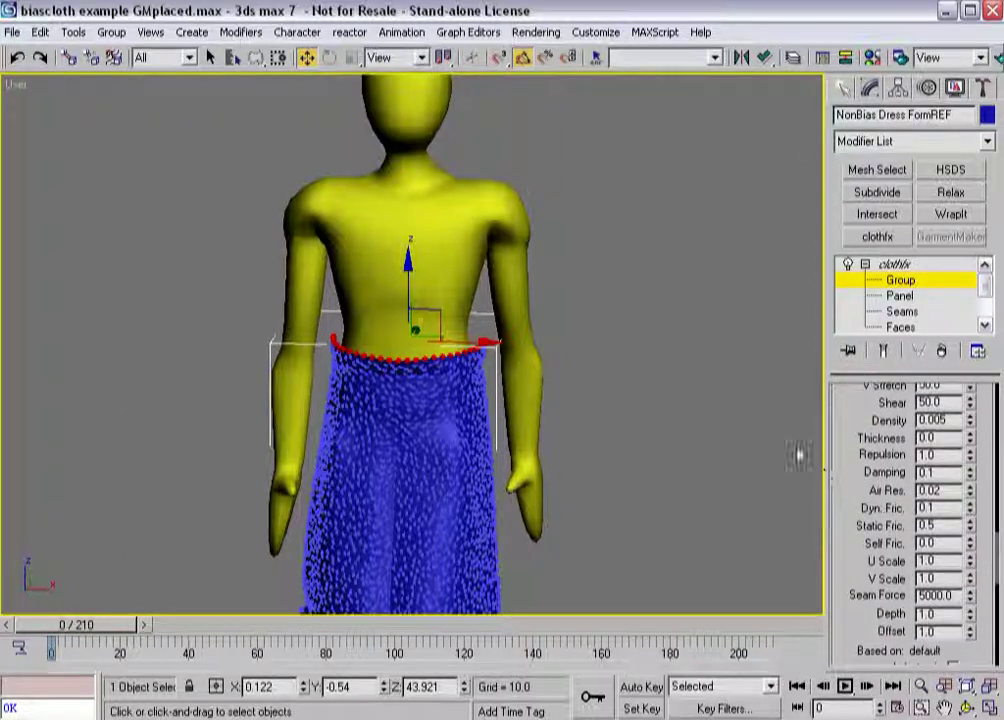
double_click(920, 561)
type("0.9")
key("Tab")
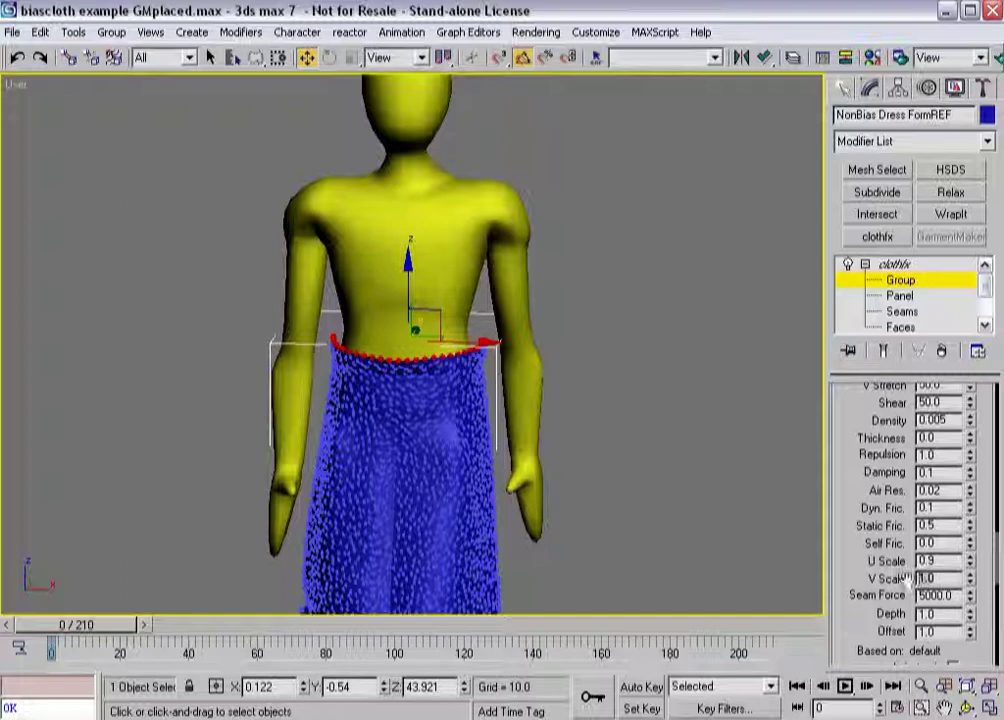
key("BackSpace")
type("1")
key("Return")
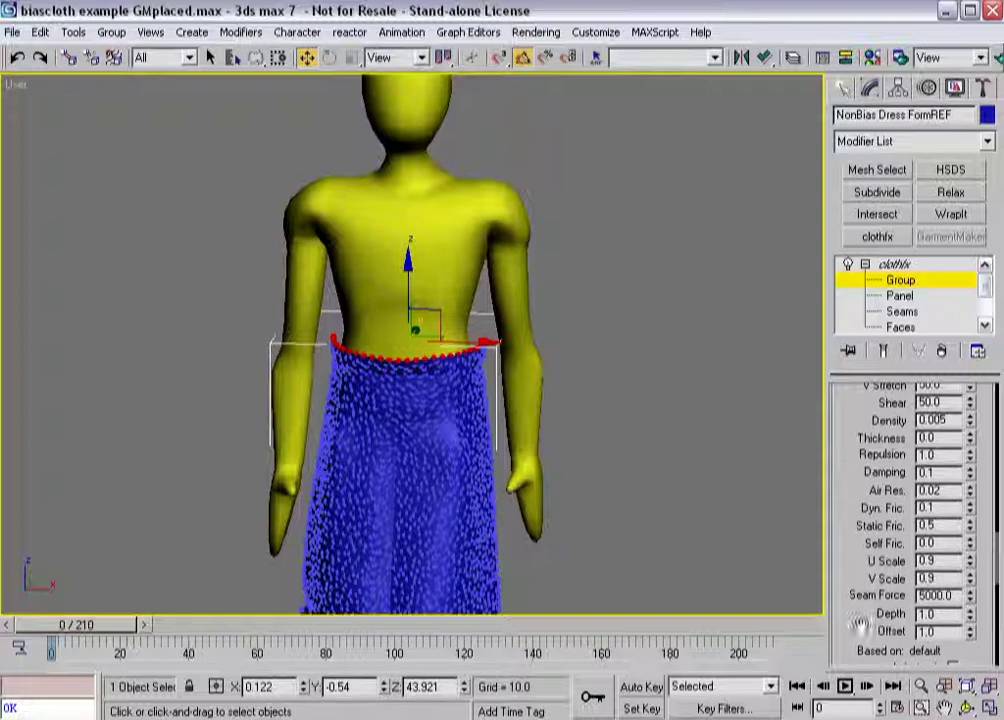
scroll(880, 560, "up", 3)
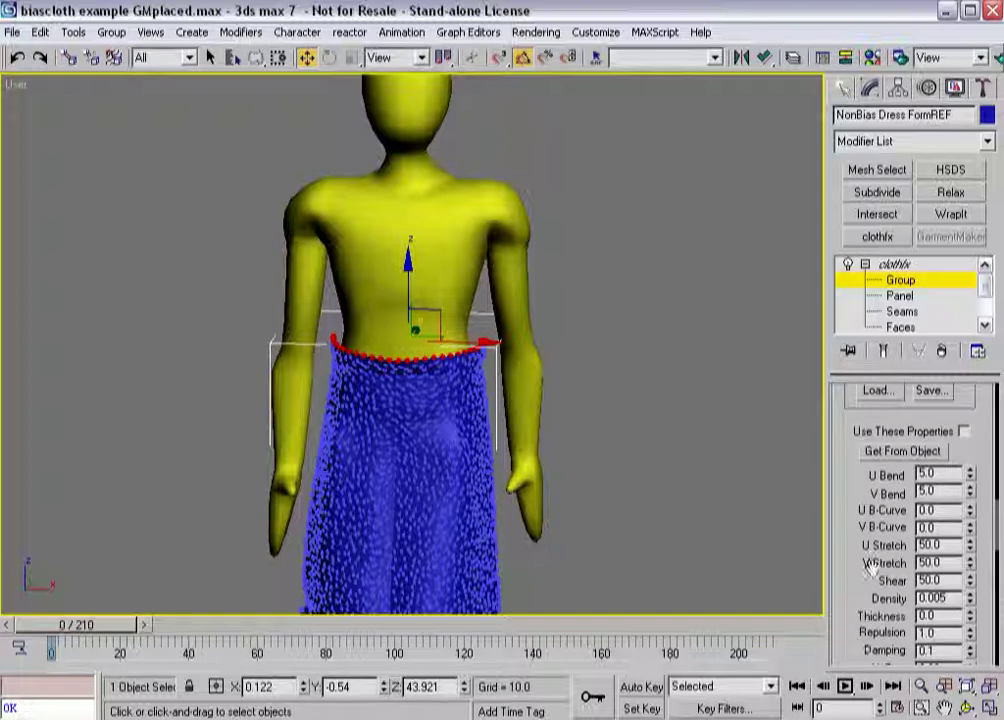
Run the local simulation with the surface-constrained waist group, stop it, refresh the view at frame 0, and check the skirt's waist.
left_click(895, 264)
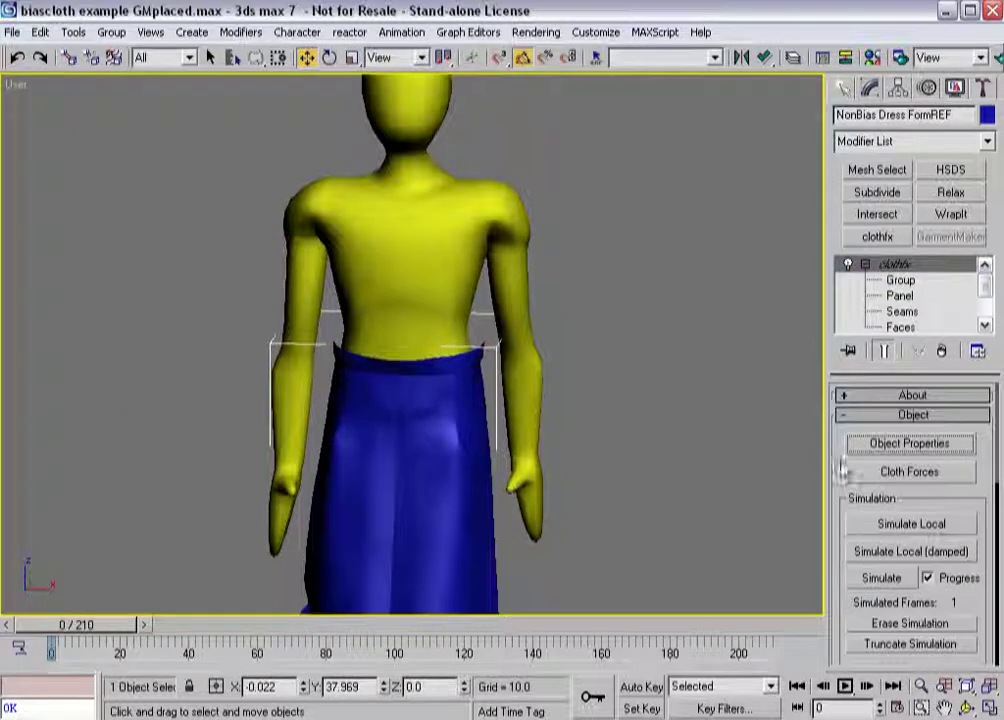
left_click(850, 527)
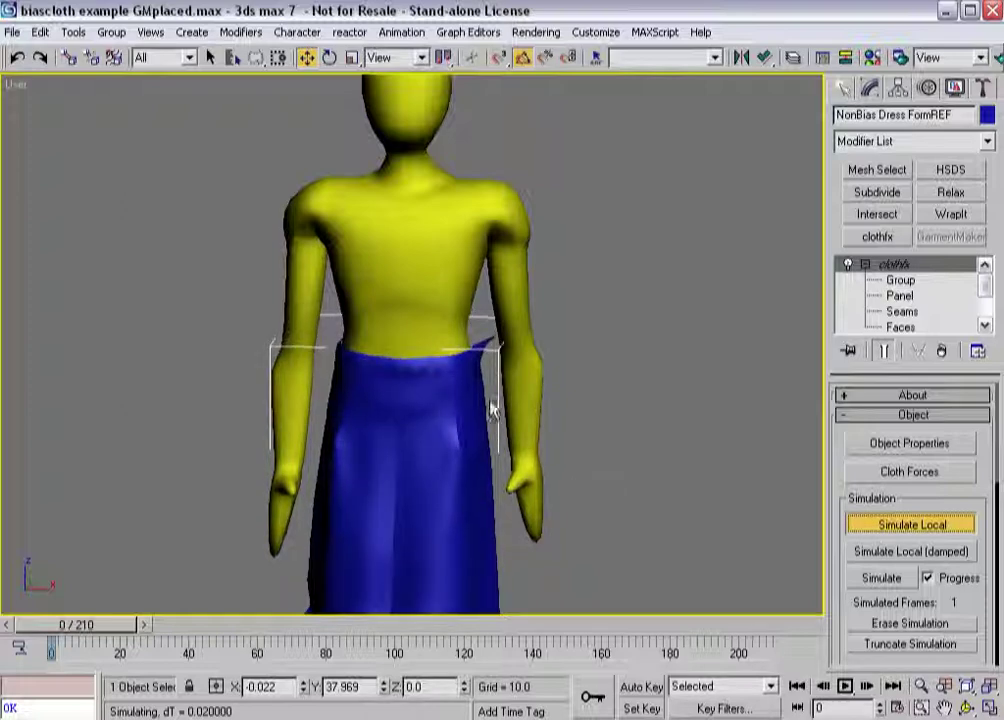
left_click(883, 530)
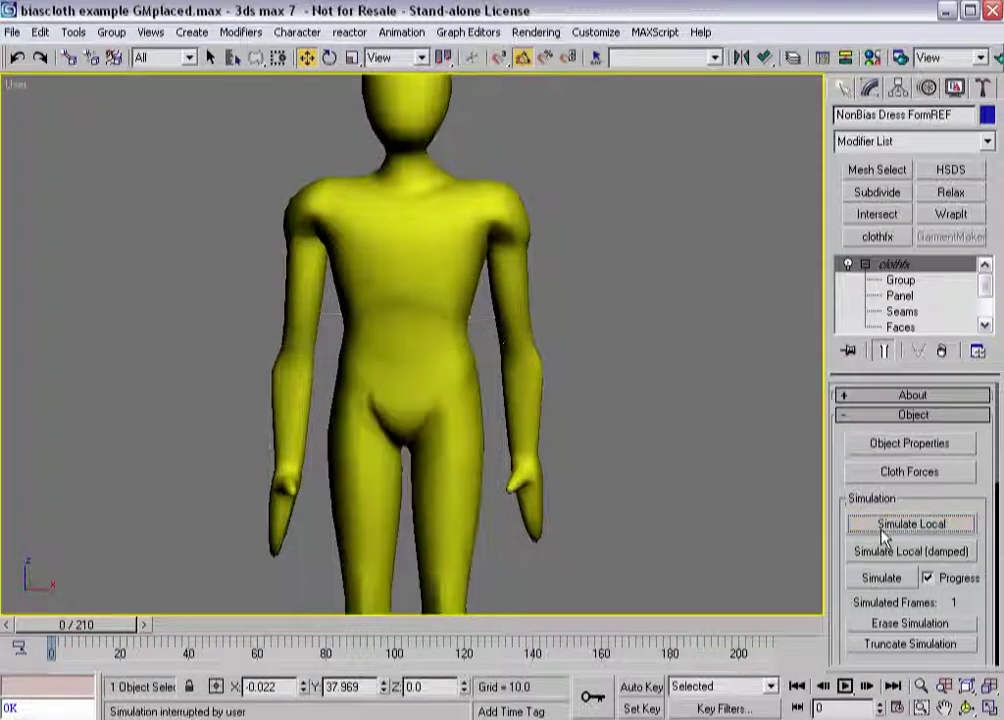
left_click(88, 624)
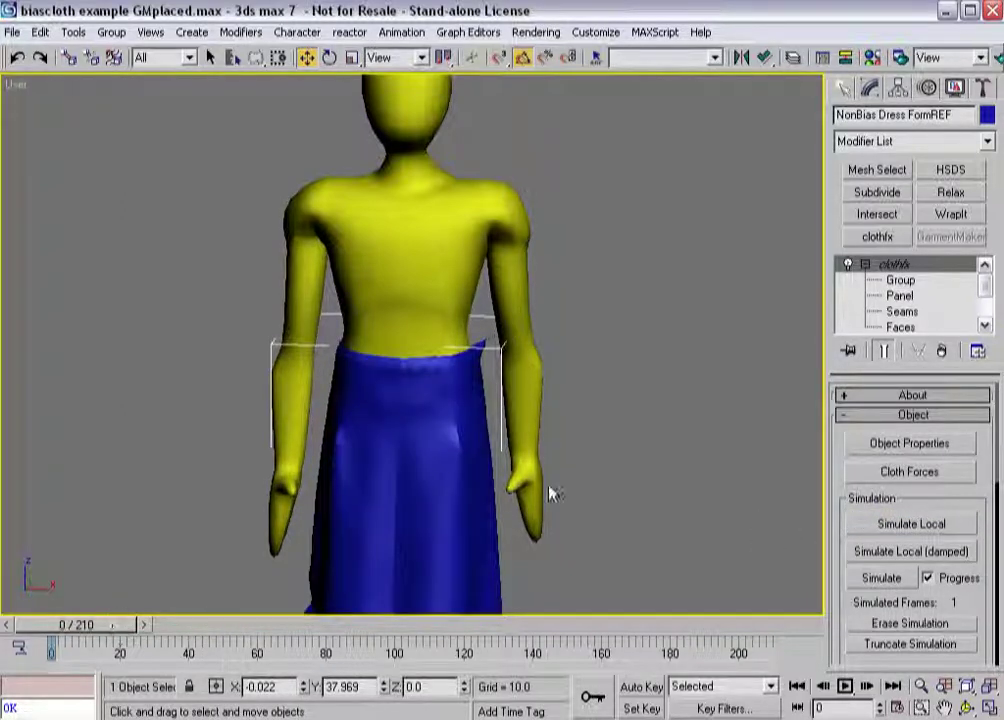
middle_click_drag(578, 475, 410, 372, "alt")
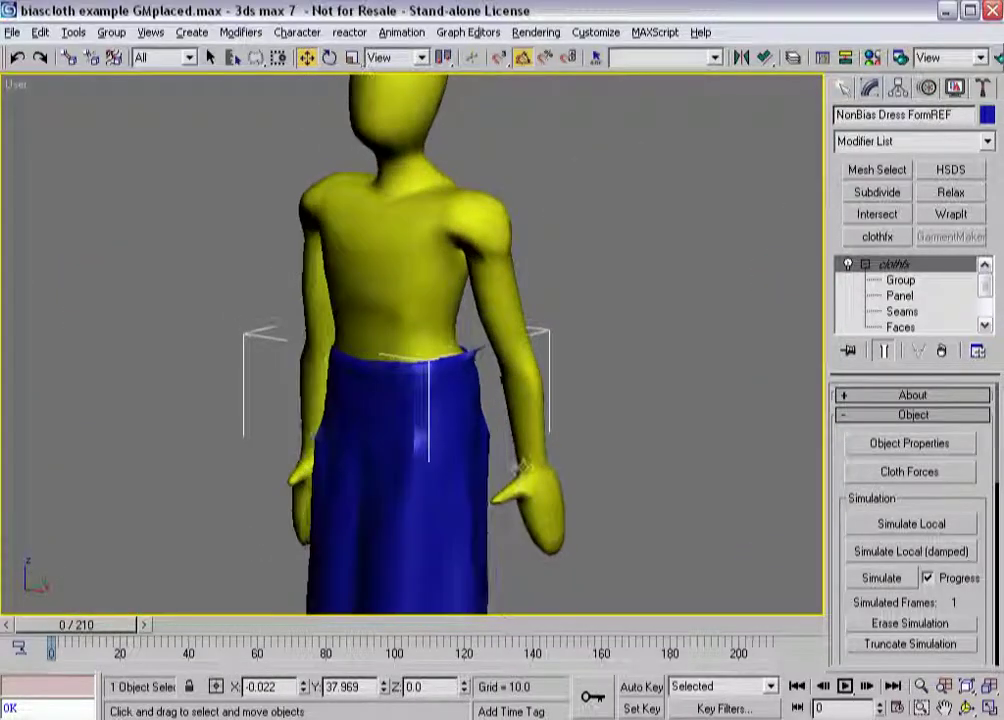
Examine the skirt's waistline vertices up close at the Group level, especially where they approach the mannequin's arm.
left_click(900, 281)
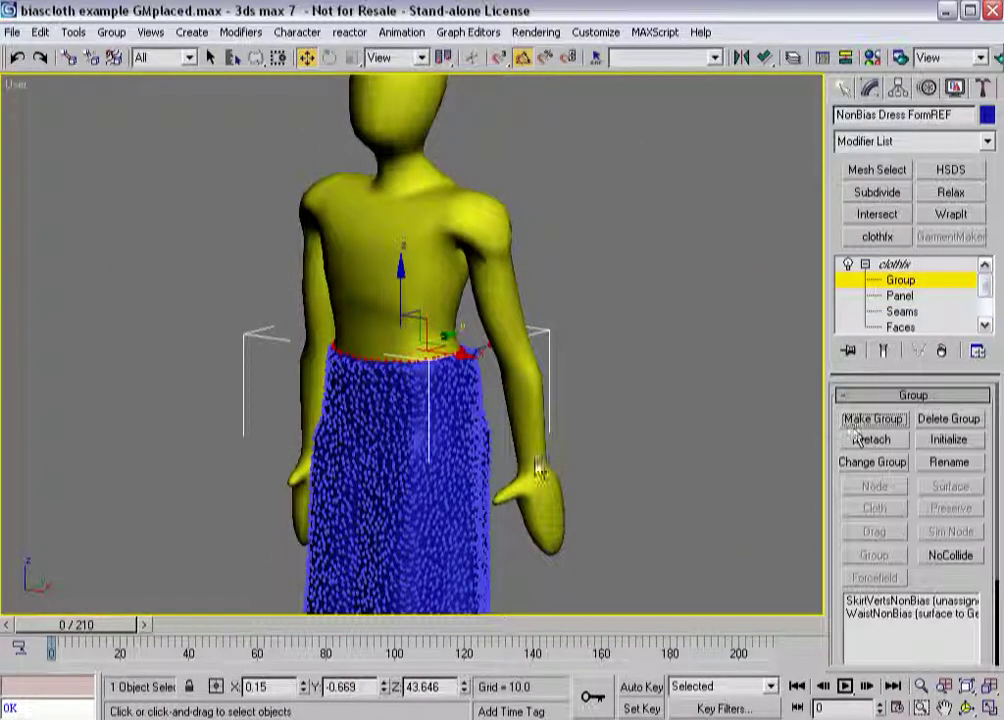
scroll(477, 421, "up", 5)
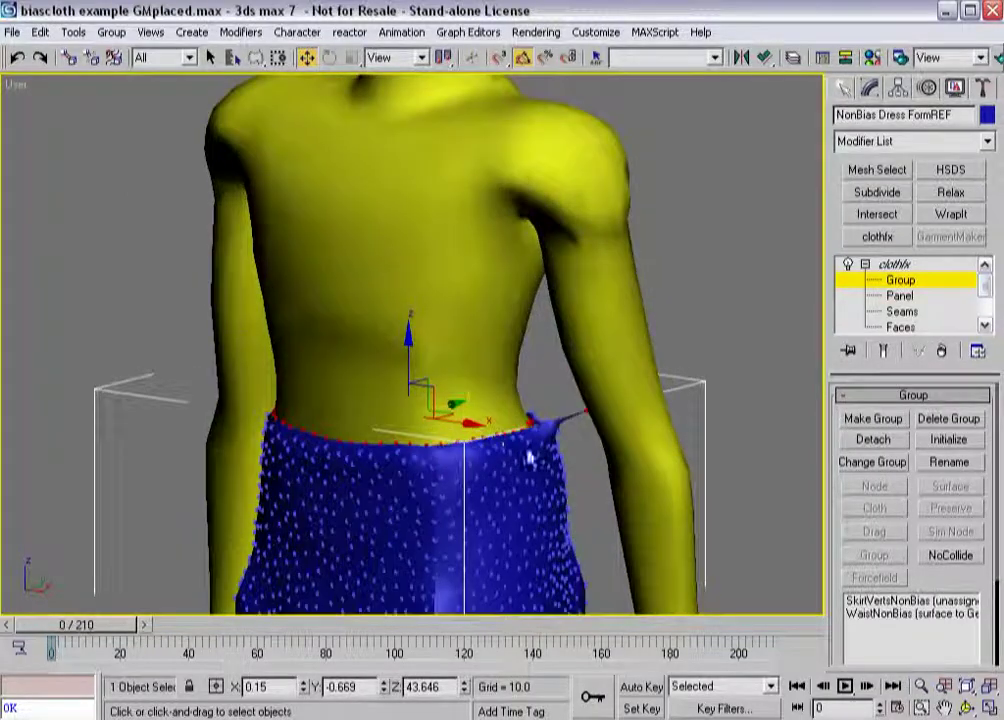
middle_click_drag(530, 458, 540, 426, "alt")
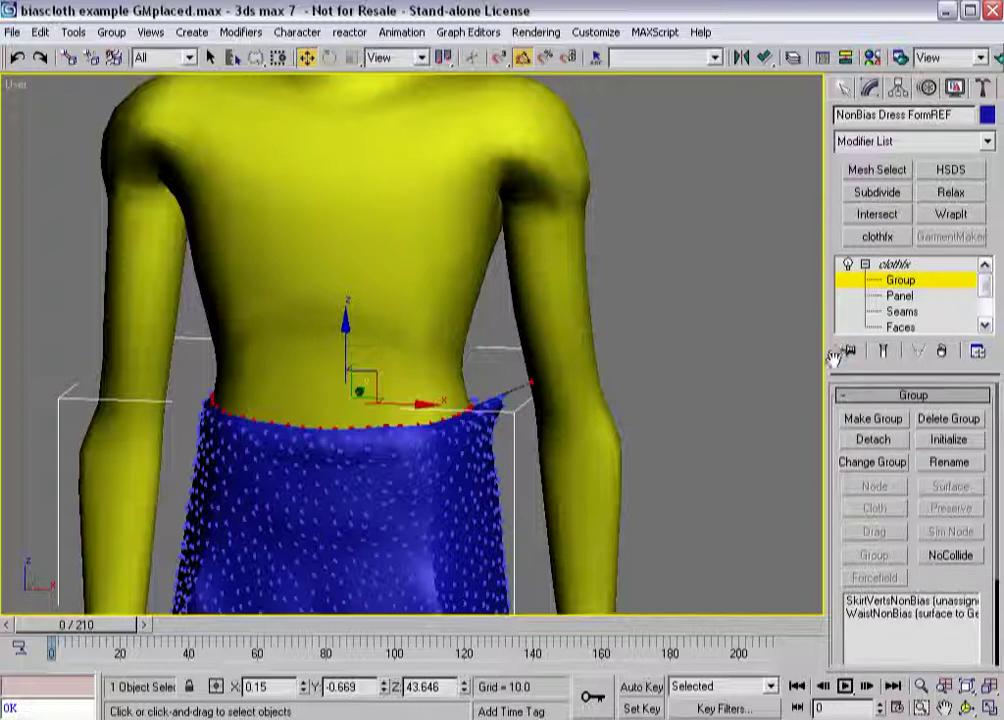
Delete the surface-constrained WaistNonBias vertex group from the non-bias skirt.
left_click(871, 614)
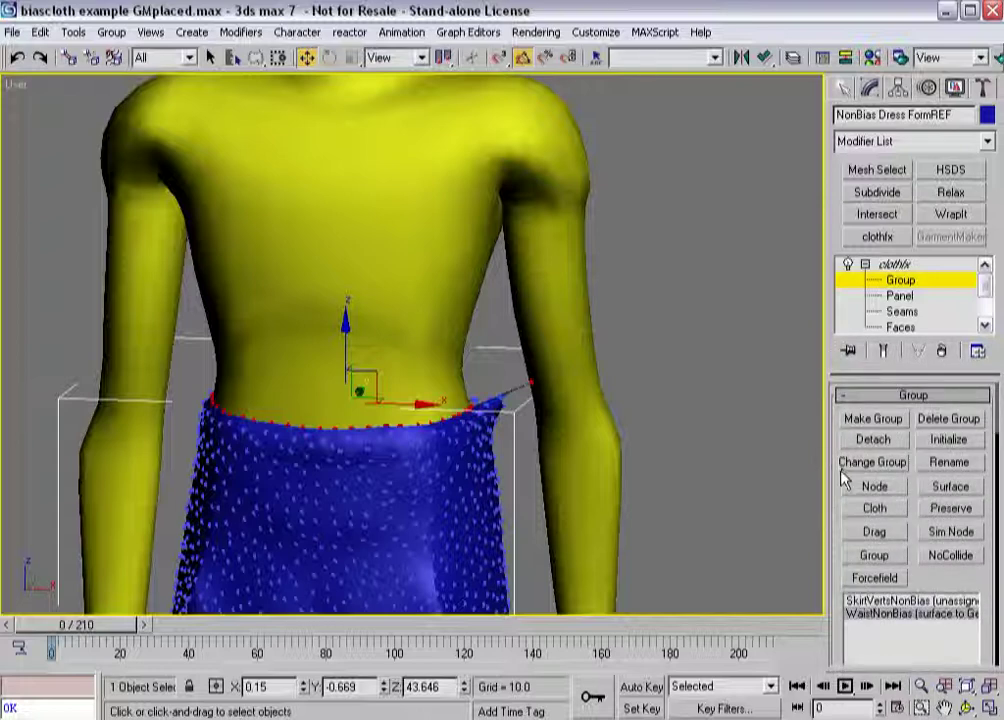
left_click_drag(835, 472, 822, 521)
left_click(947, 420)
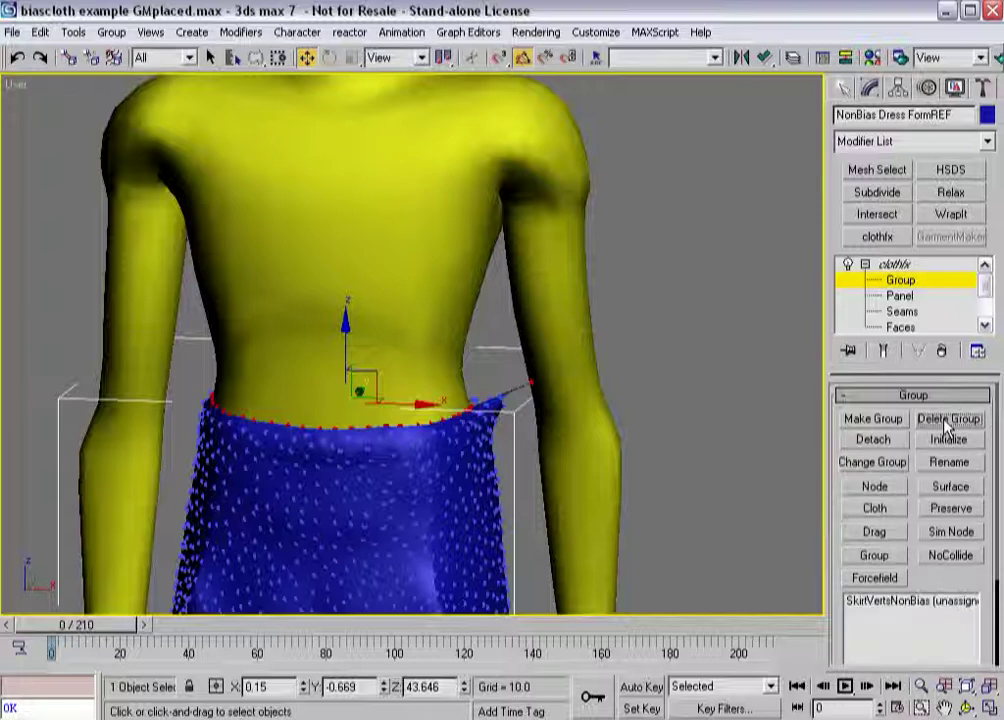
Run the damped local simulation on the unconstrained skirt and stop it once the waistline pulls free of the mannequin's arm.
left_click(900, 265)
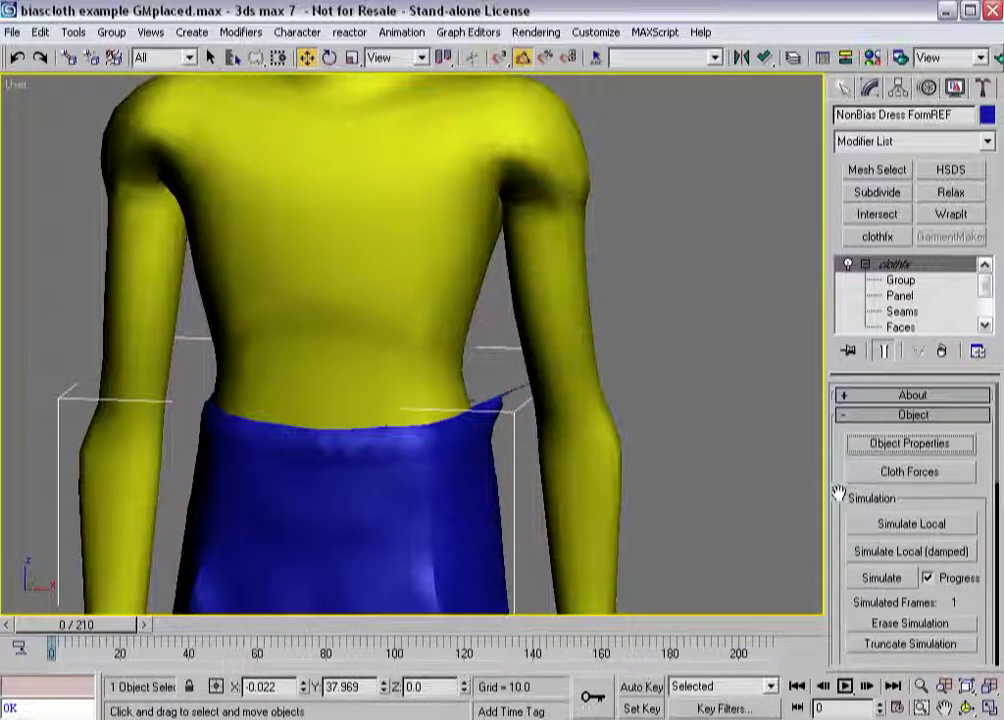
left_click_drag(838, 495, 818, 399)
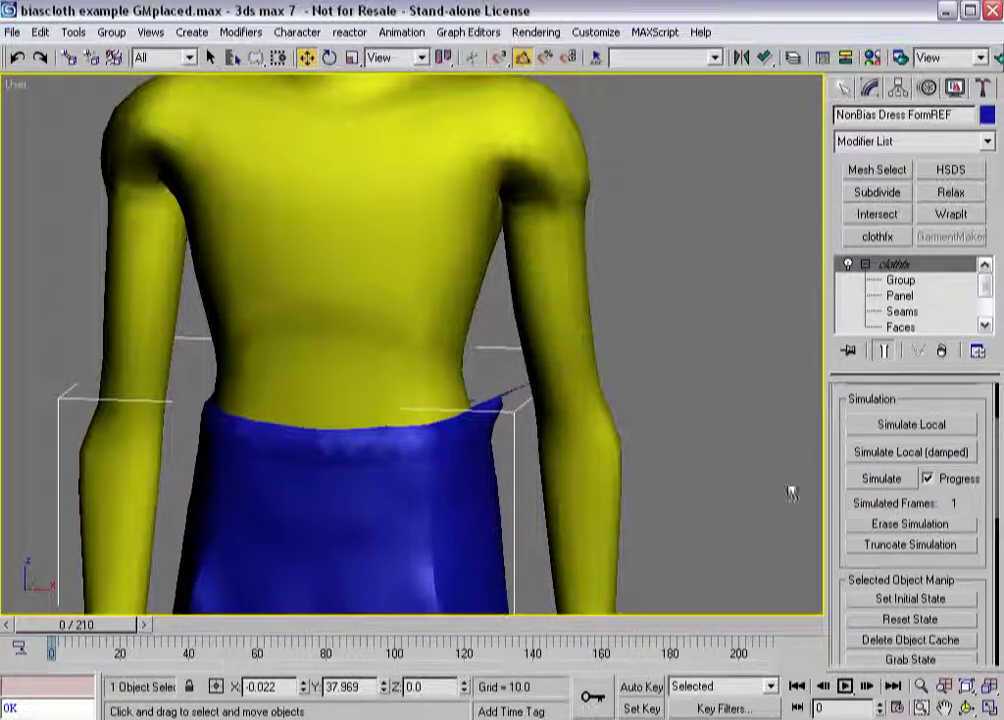
left_click(868, 457)
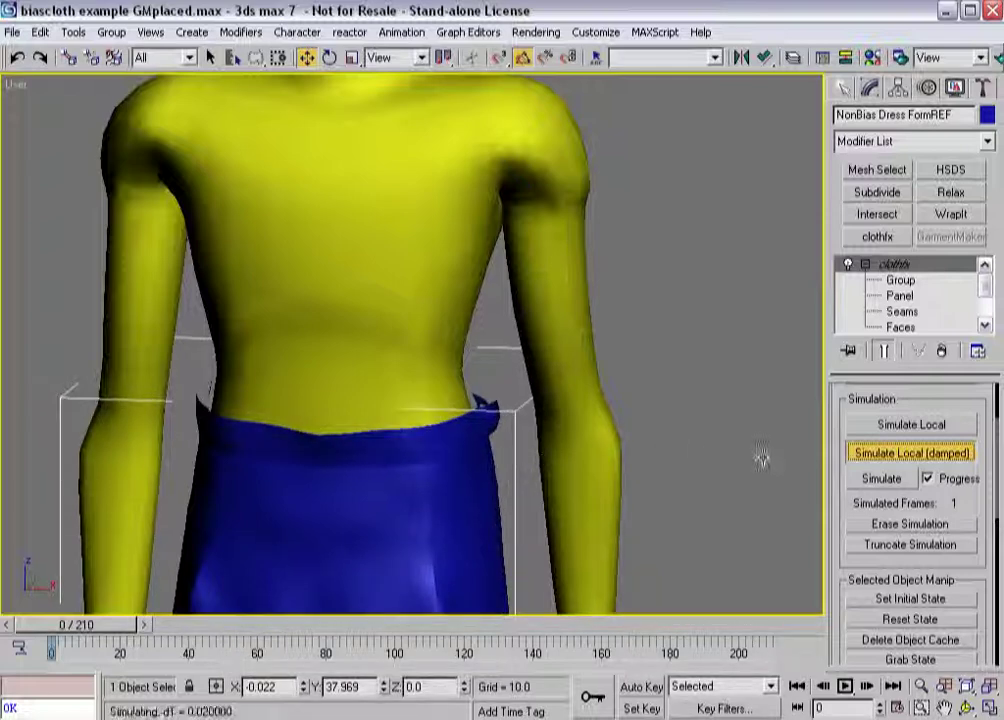
left_click(884, 455)
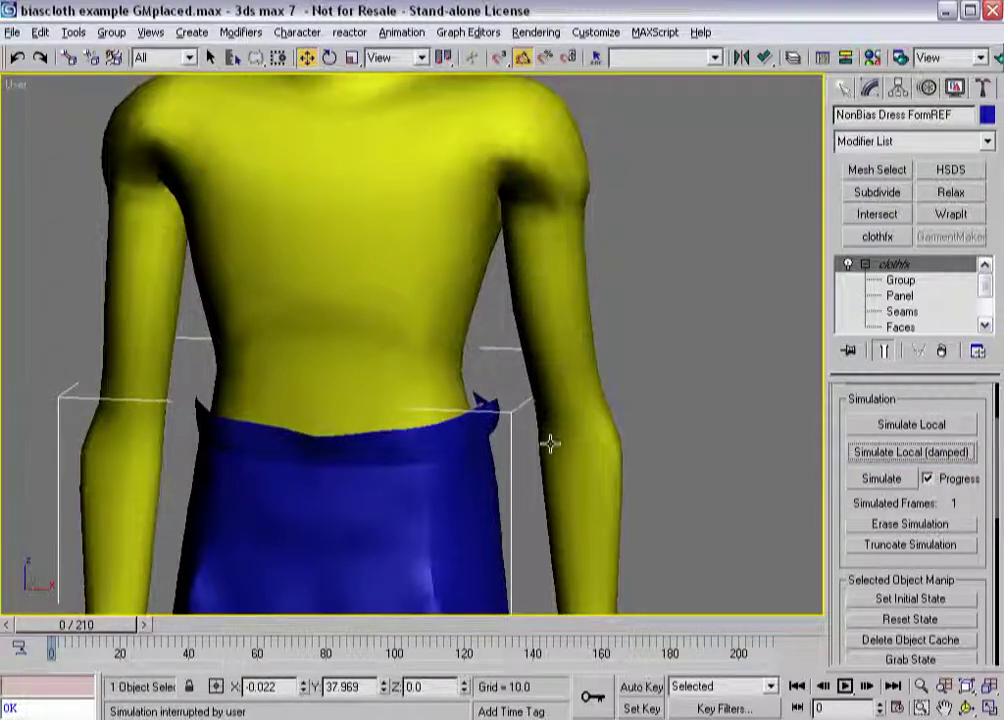
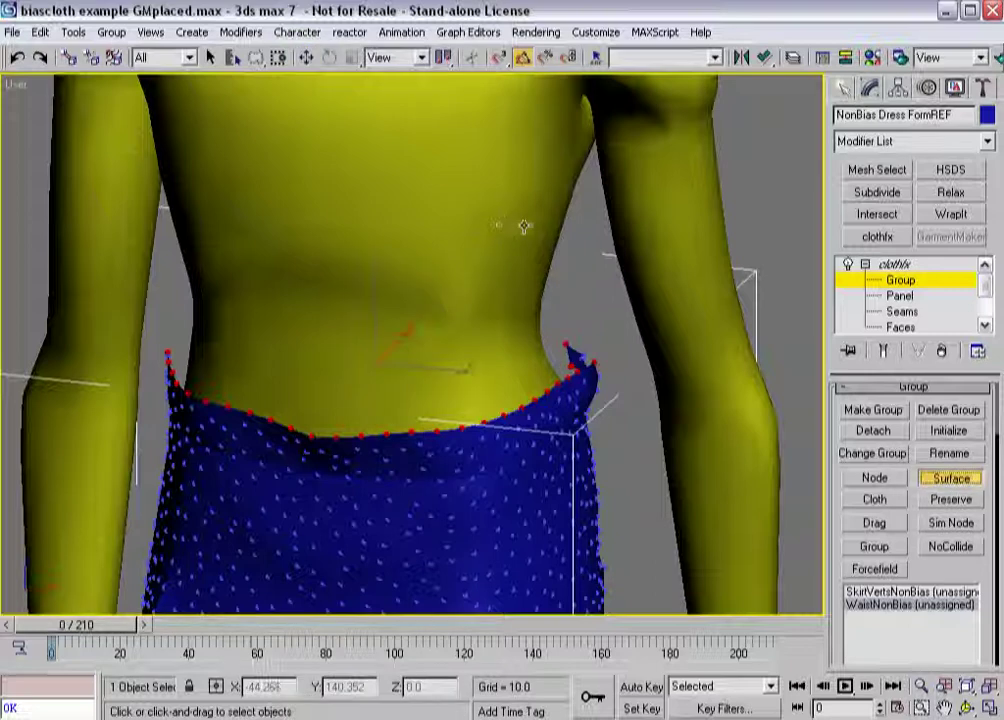
Constrain the WaistNonBias group to the mannequin's surface, run the damped local simulation briefly, and stop it.
left_click(527, 231)
left_click(869, 266)
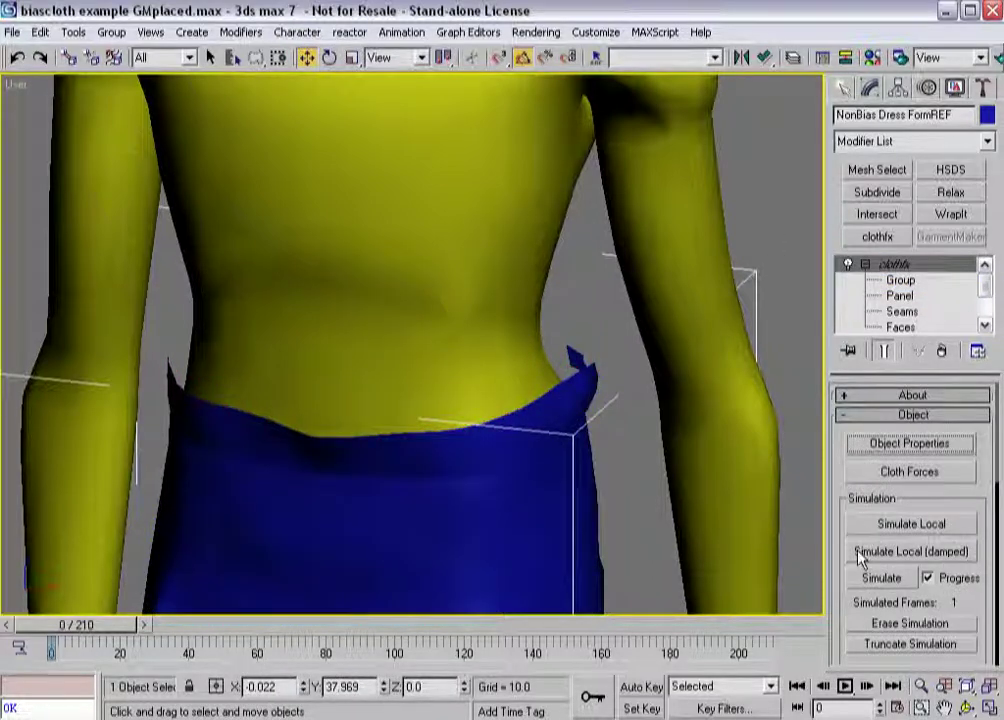
left_click(860, 552)
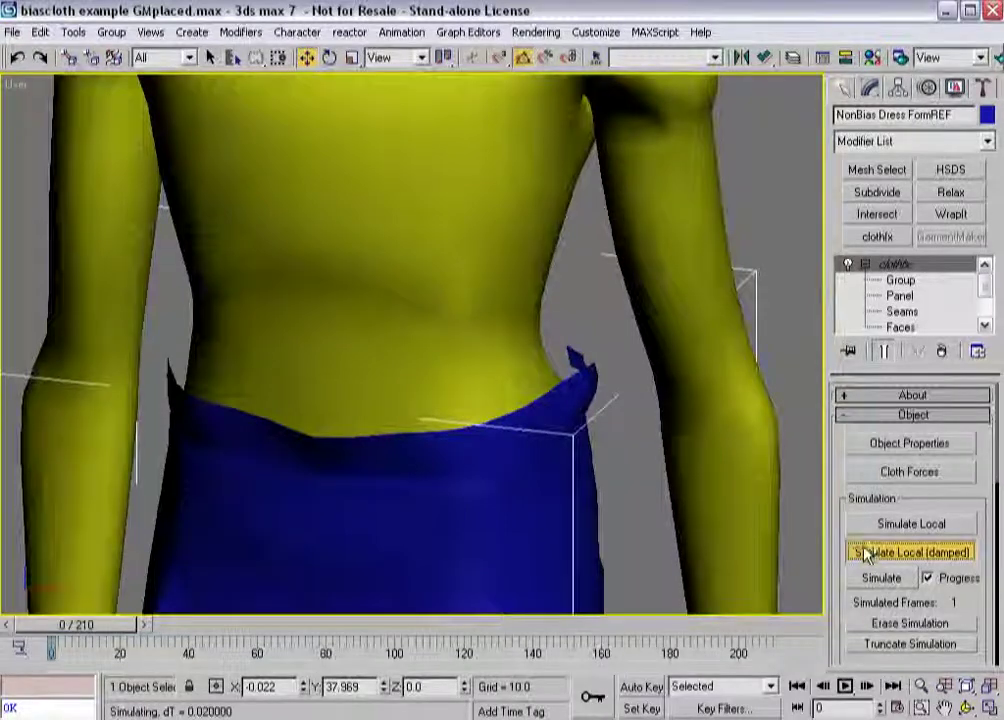
left_click(864, 551)
mouse_move(117, 633)
left_mouse_down()
mouse_move(130, 633)
mouse_move(117, 633)
left_mouse_up()
Enable Use These Properties for the WaistNonBias group and set its U Scale and V Scale to 0.9.
left_click(909, 284)
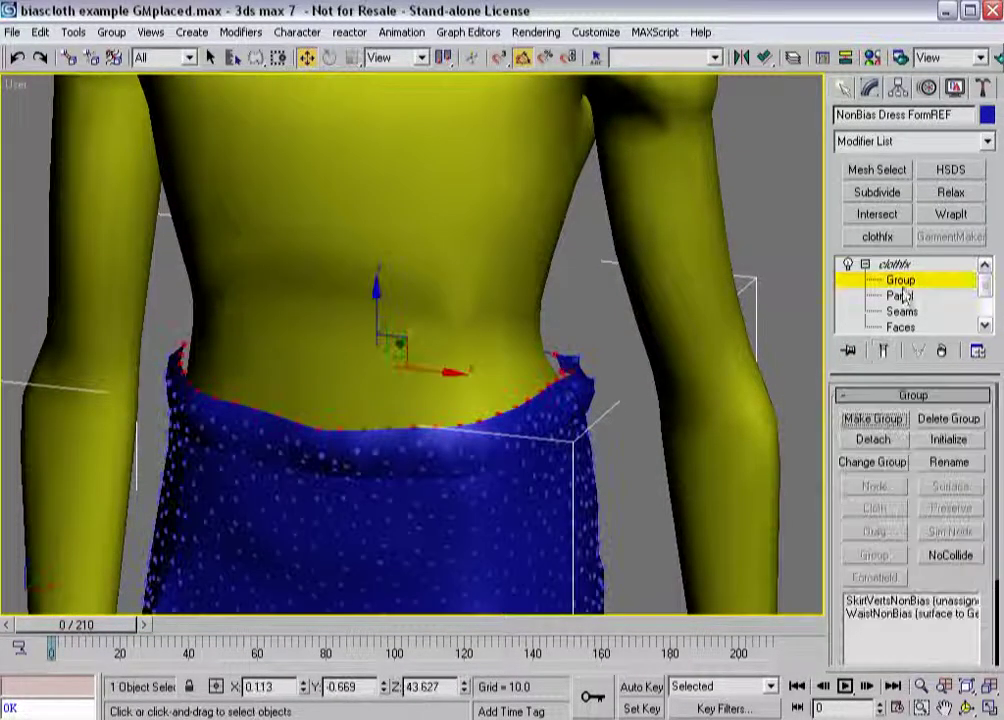
left_click_drag(840, 457, 838, 335)
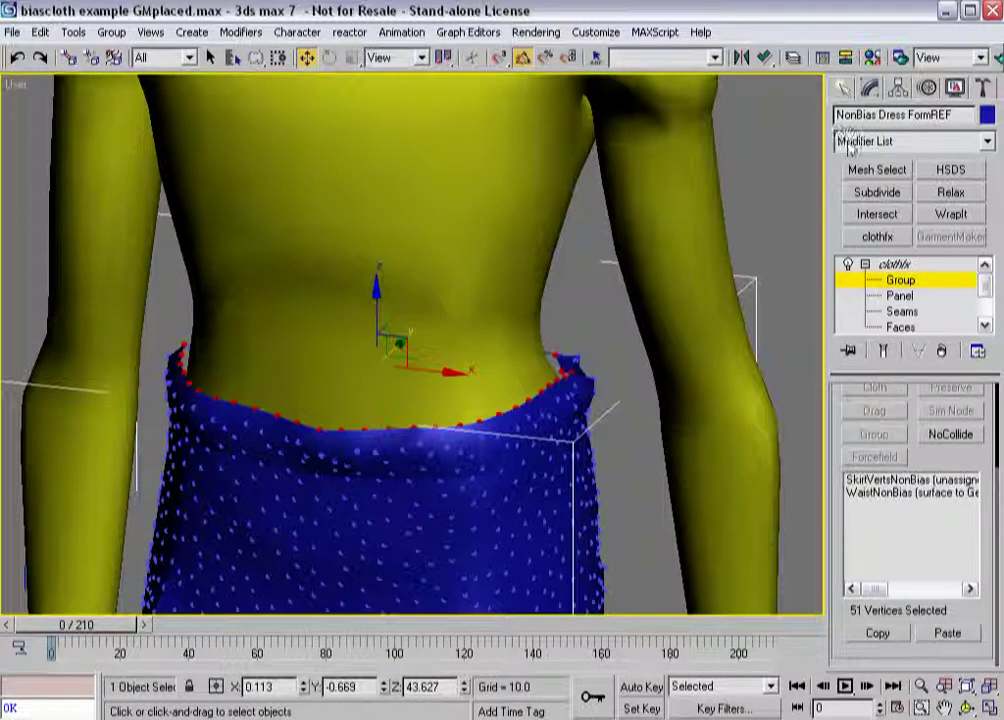
scroll(836, 492, "down", 5)
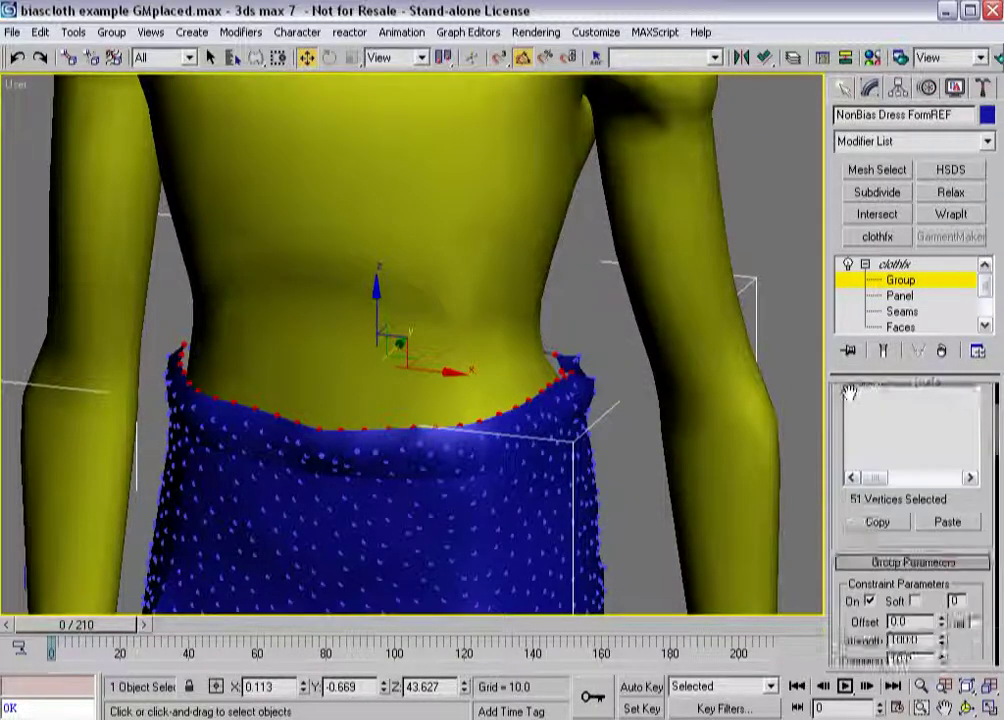
left_click_drag(838, 557, 847, 446)
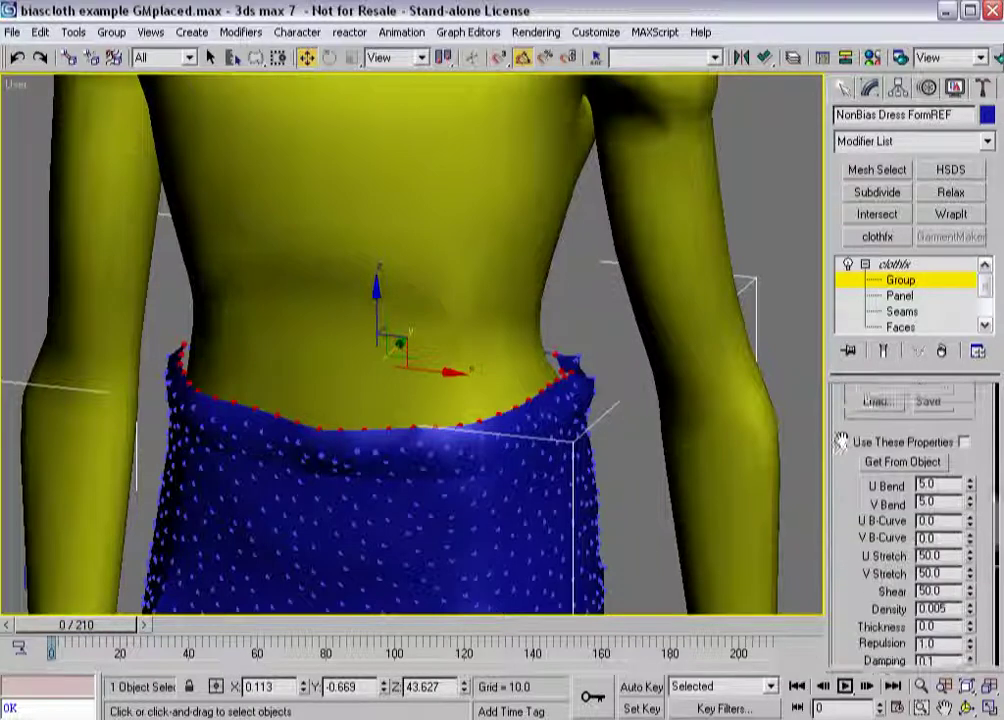
left_click(963, 451)
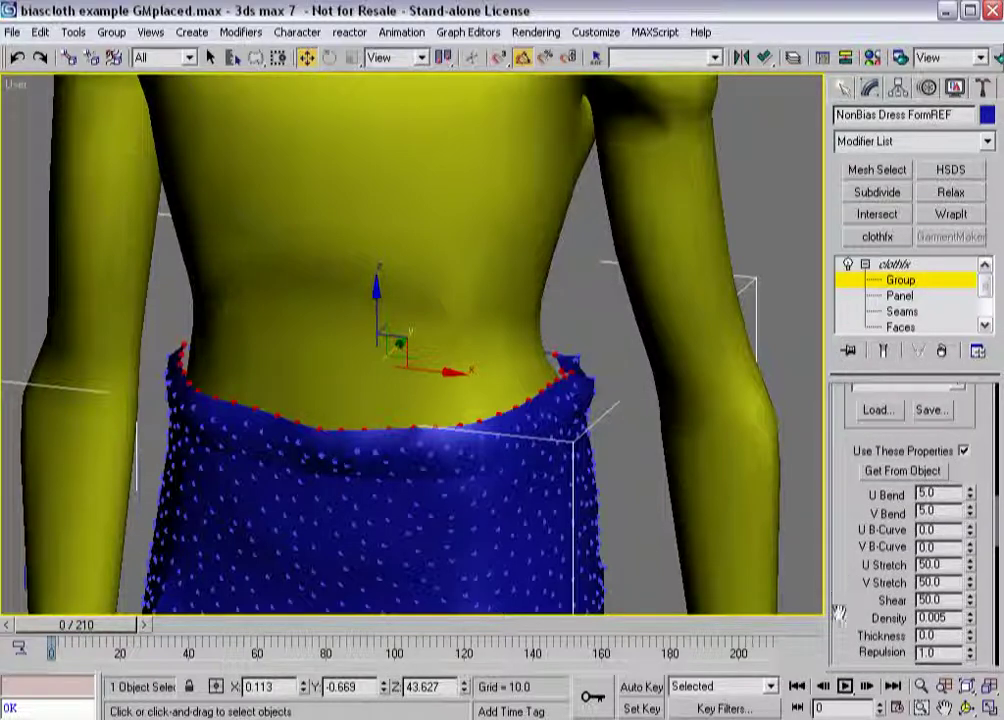
scroll(838, 612, "down", 3)
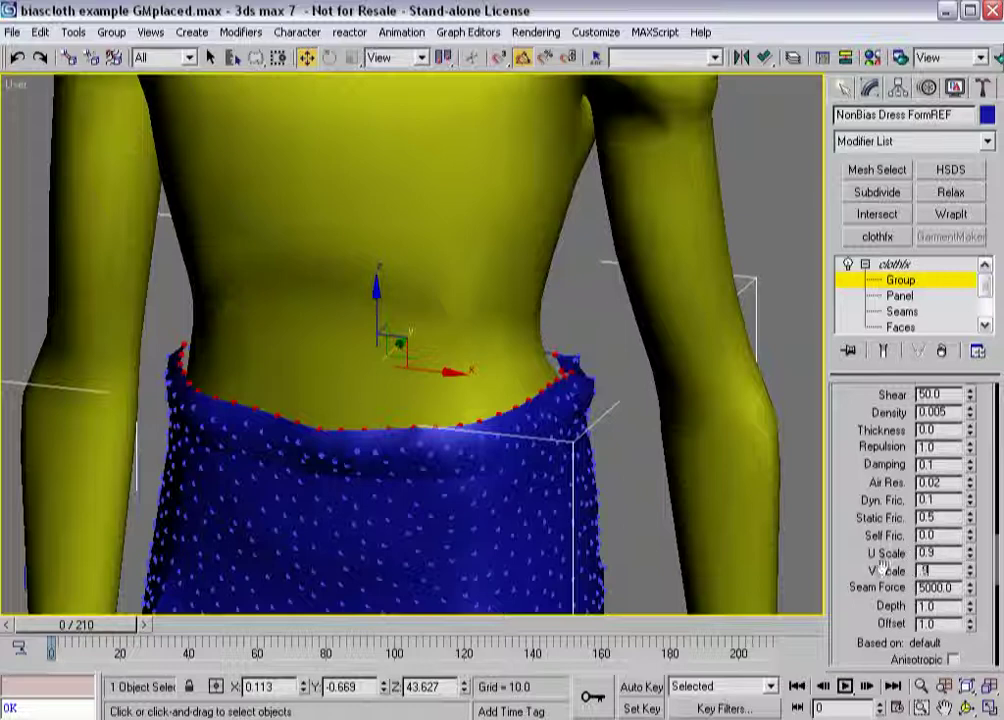
scroll(845, 420, "up", 6)
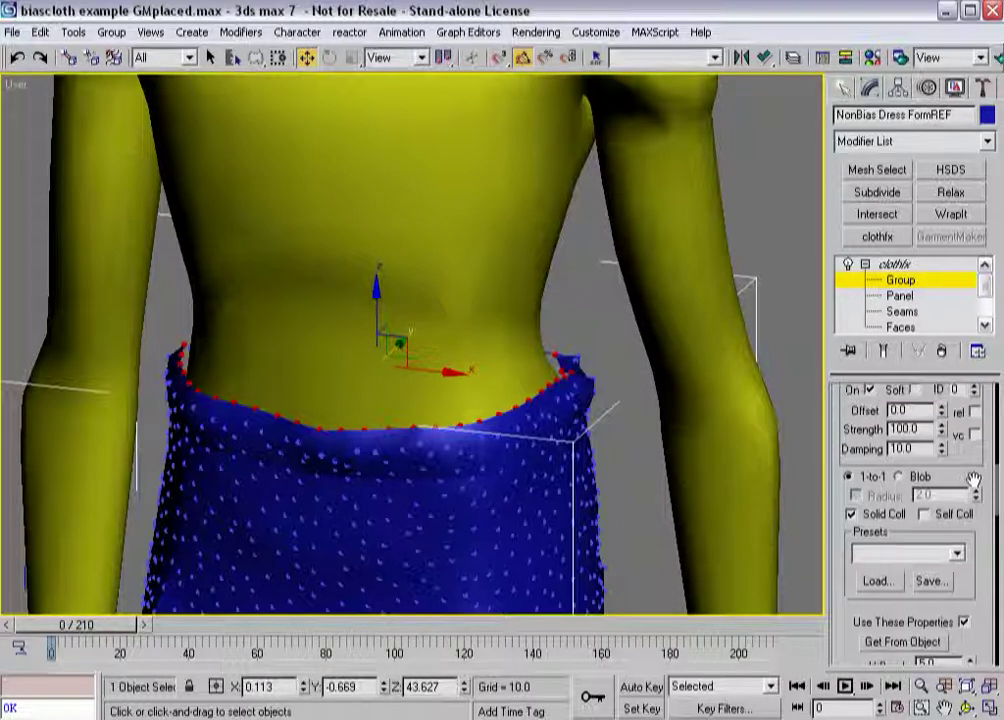
scroll(945, 440, "up", 4)
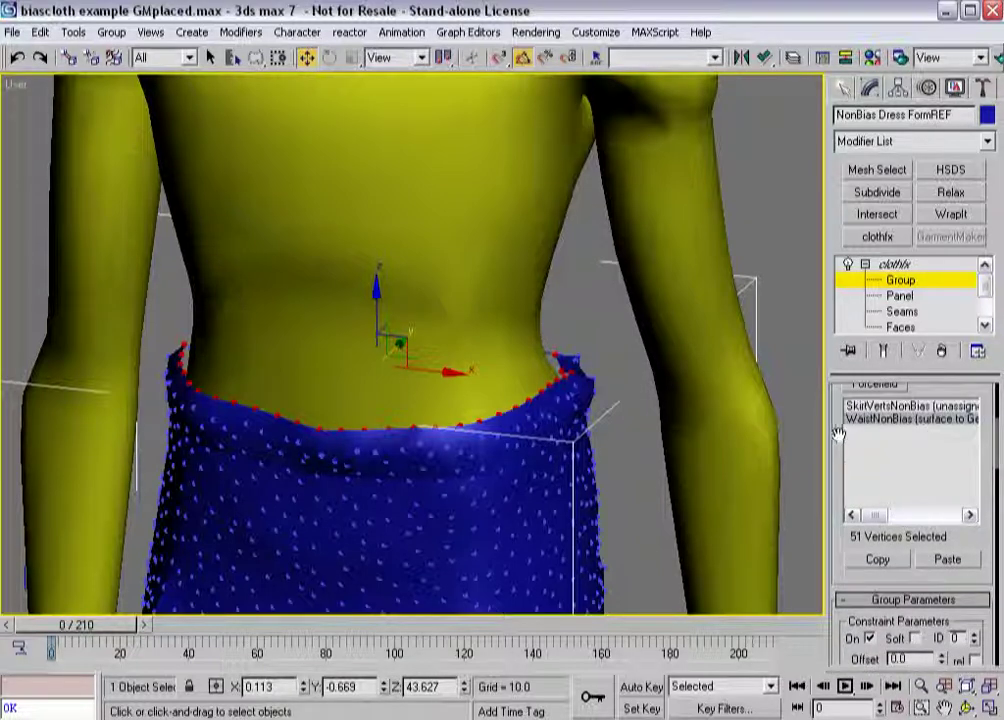
scroll(838, 432, "up", 3)
Run the damped local simulation at the clothfx object level to tighten the skirt's waist around the mannequin.
left_click(886, 265)
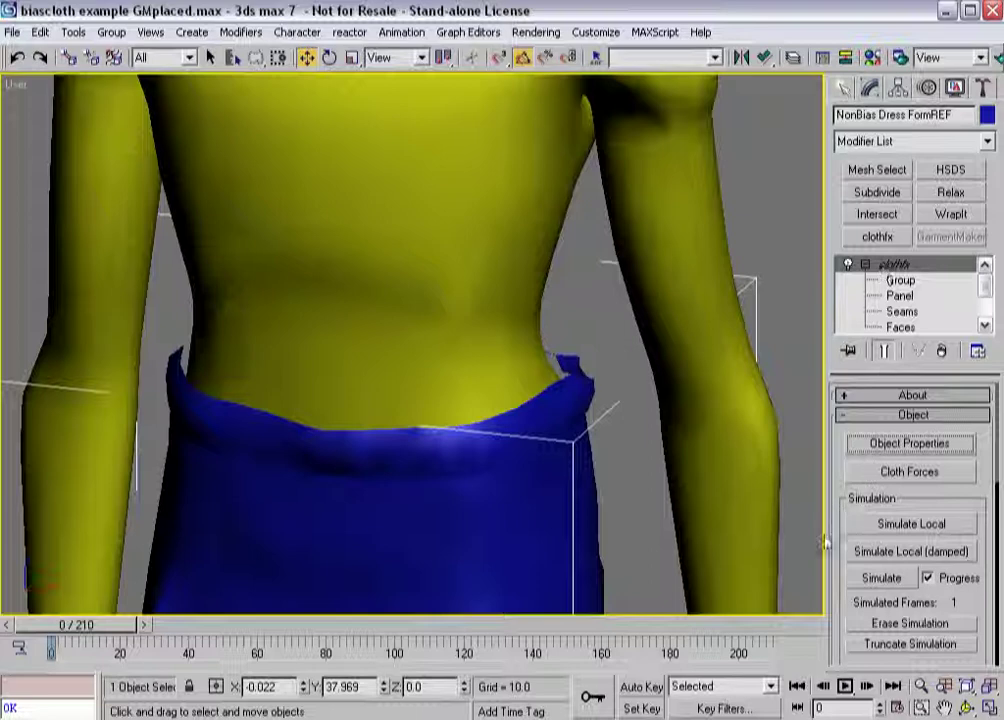
left_click(882, 556)
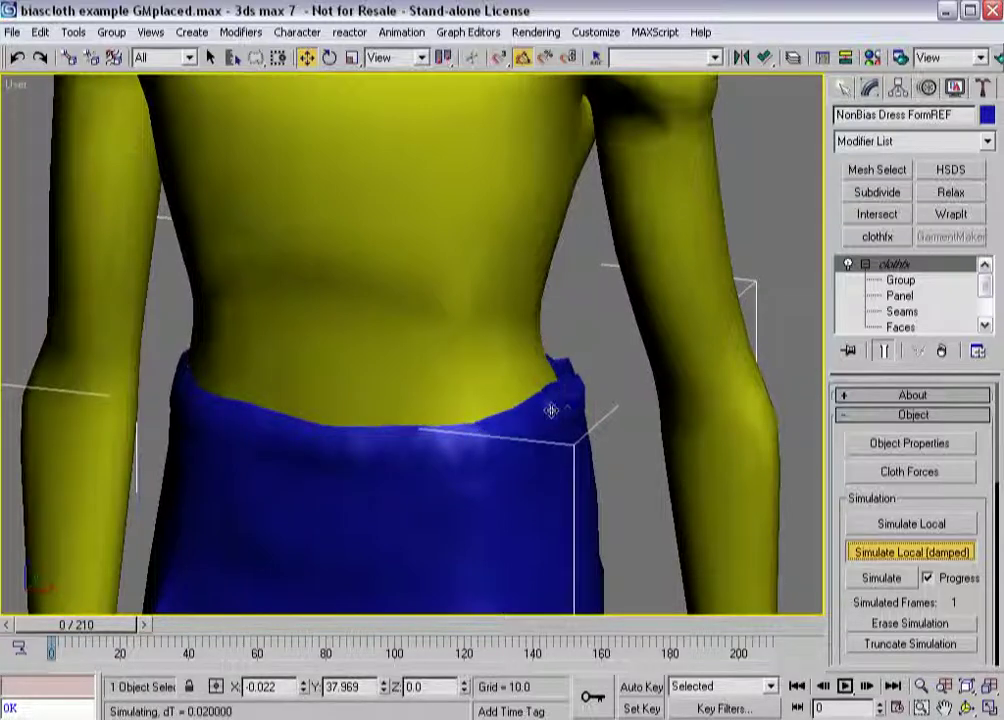
scroll(510, 403, "down", 3)
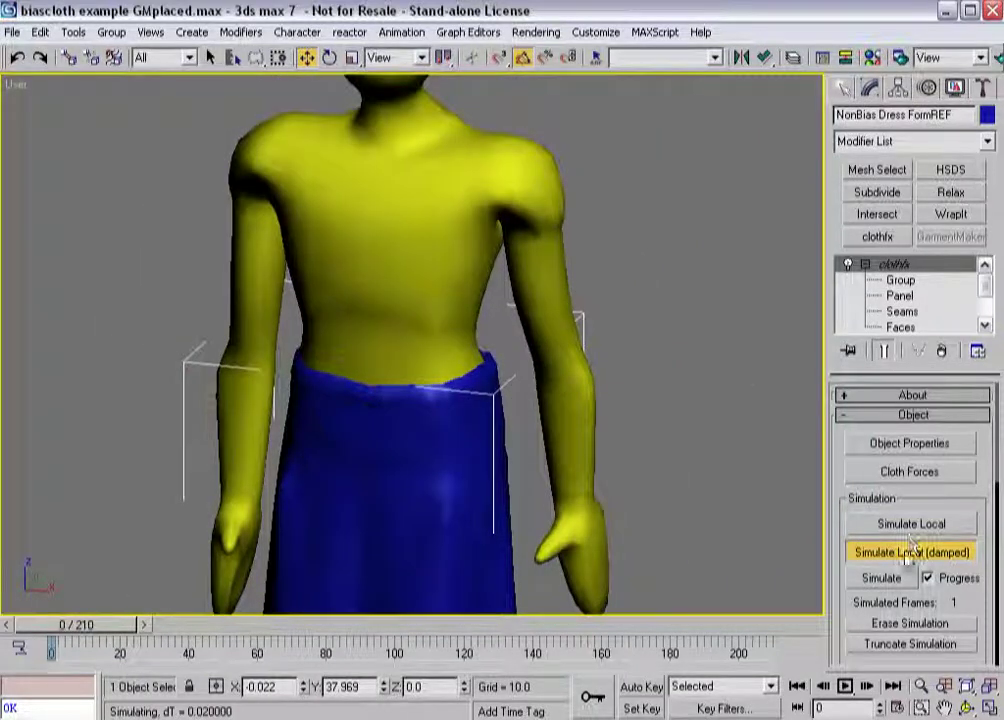
Switch to the undamped local simulation, let the whole skirt settle down to the hem, and stop it.
left_click(867, 523)
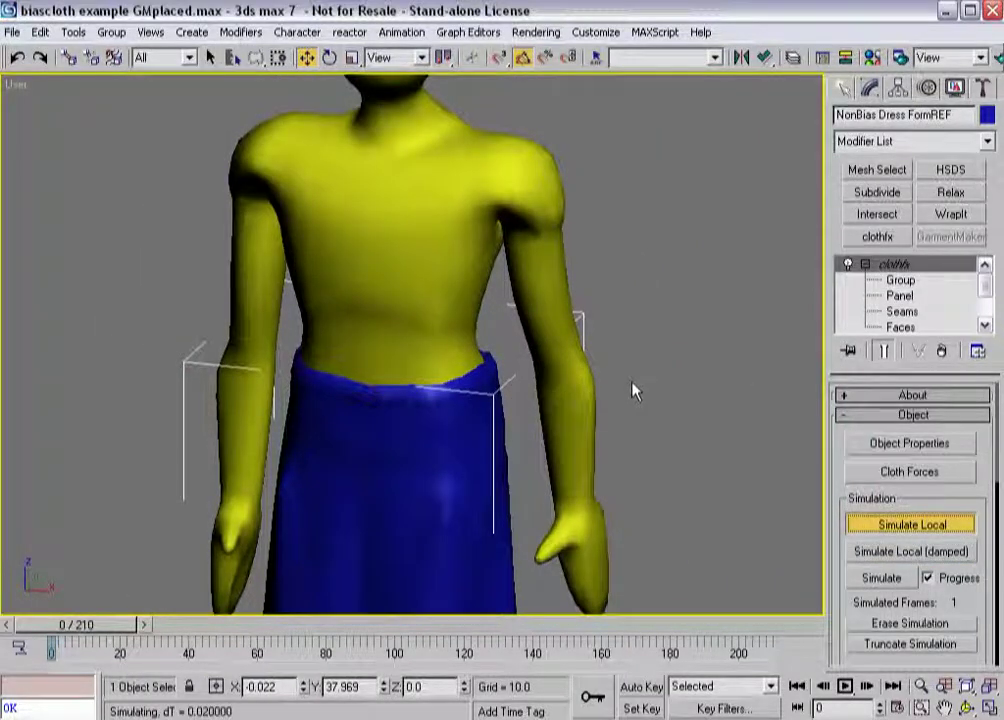
middle_click_drag(632, 388, 616, 298)
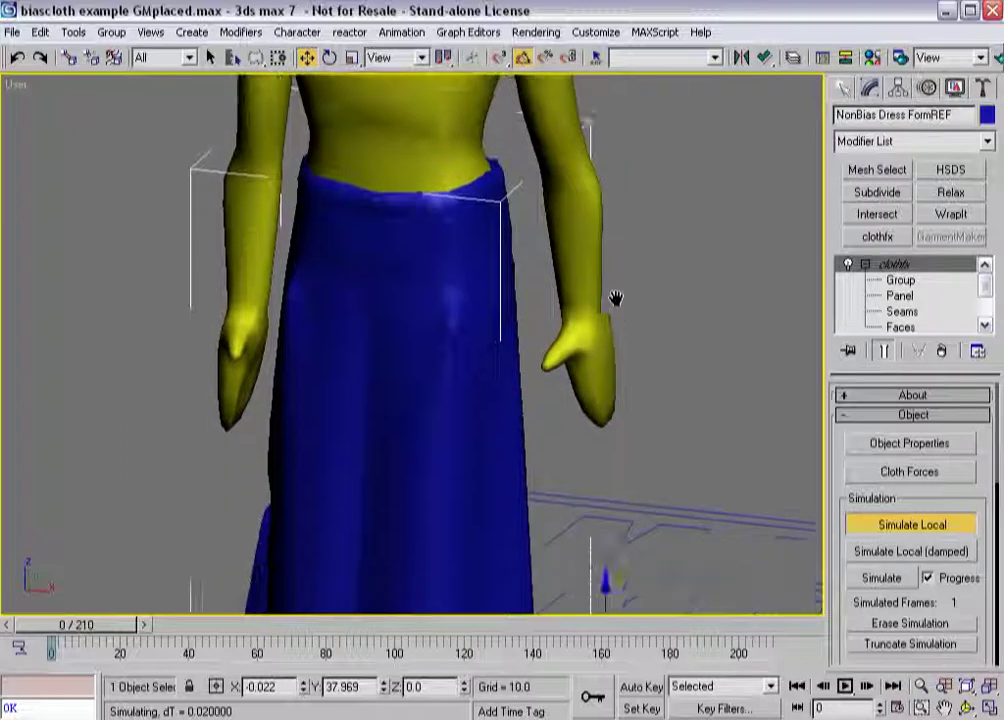
scroll(618, 305, "down", 2)
scroll(483, 460, "down", 2)
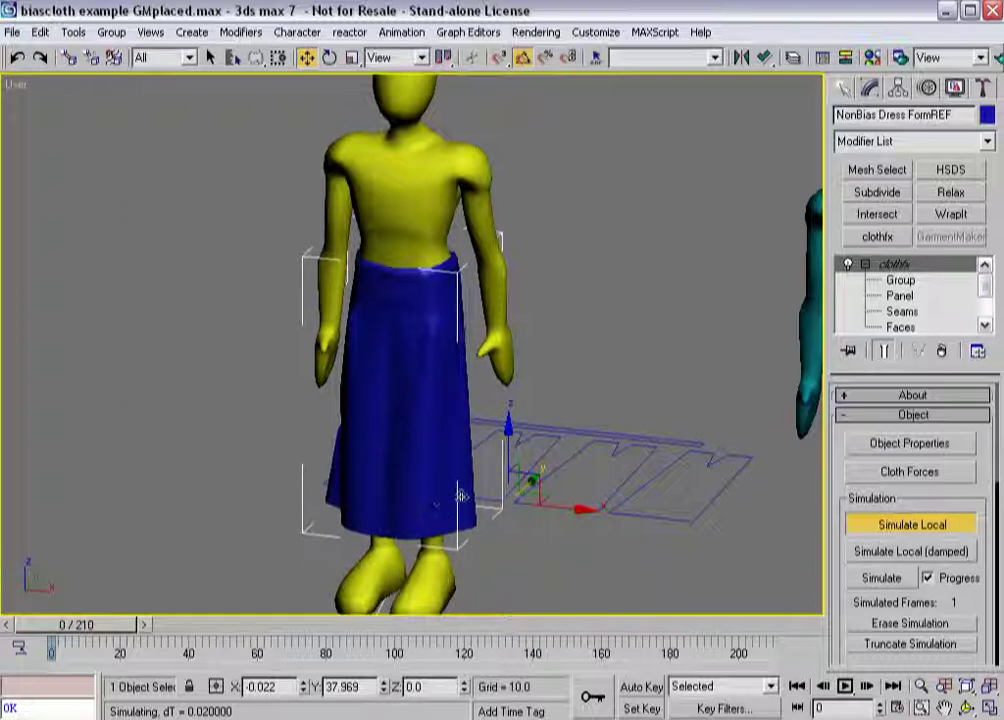
middle_click_drag(433, 496, 399, 474, "alt")
left_click(892, 527)
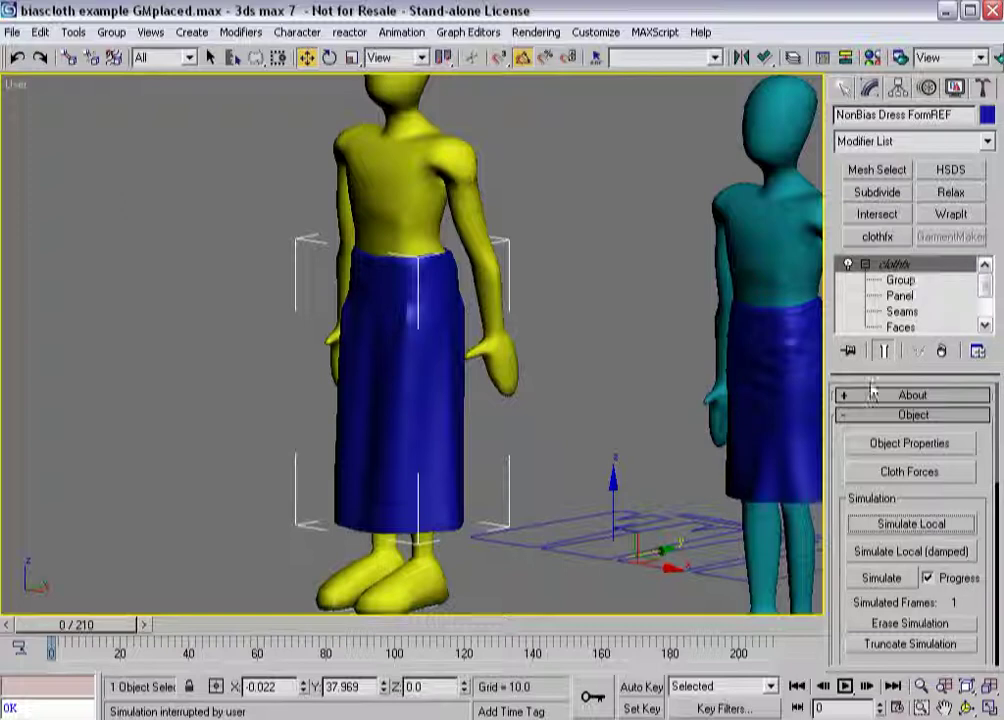
Save the scene under the new name "biascloth example aligned.max" in the clothfx folder.
left_click(12, 32)
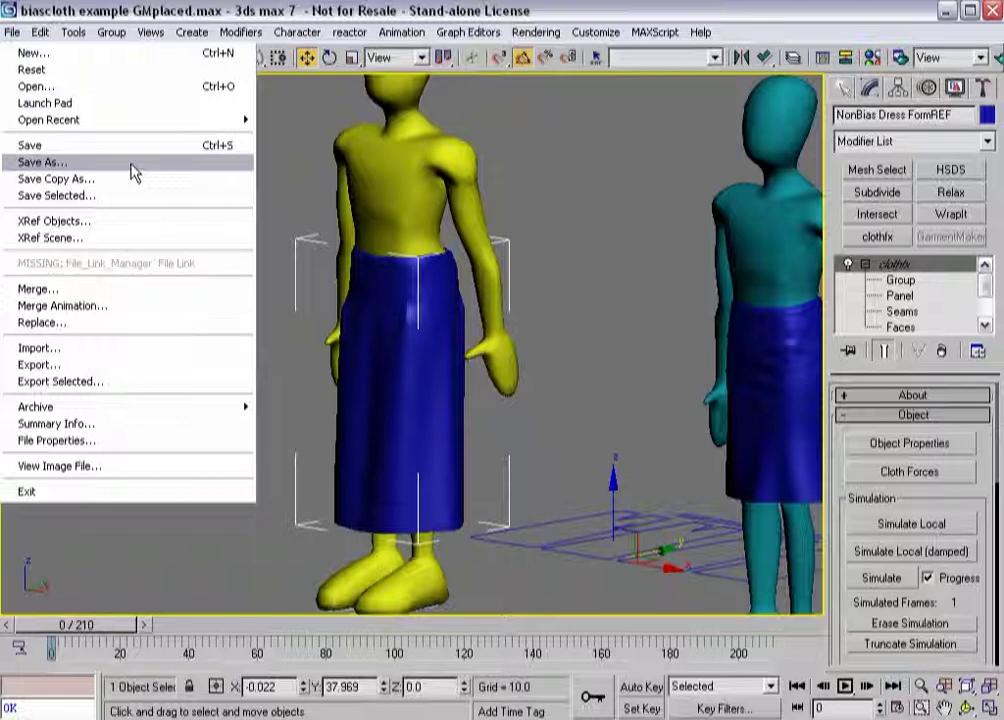
left_click(79, 165)
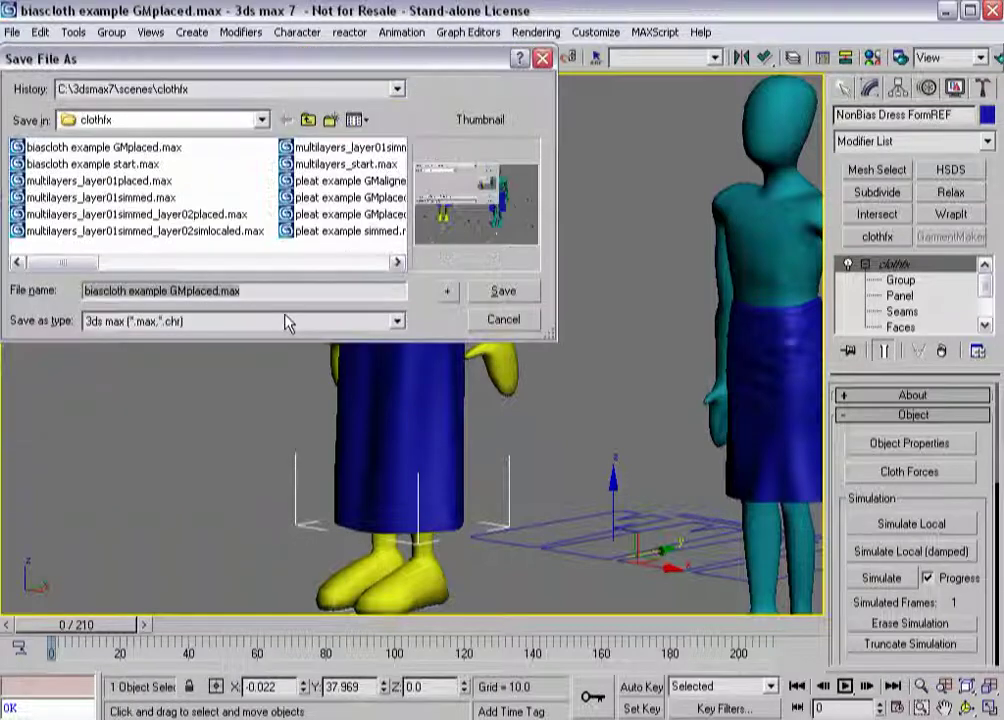
left_click(228, 291)
key("BackSpace")
key("BackSpace")
key("BackSpace")
key("BackSpace")
key("BackSpace")
key("BackSpace")
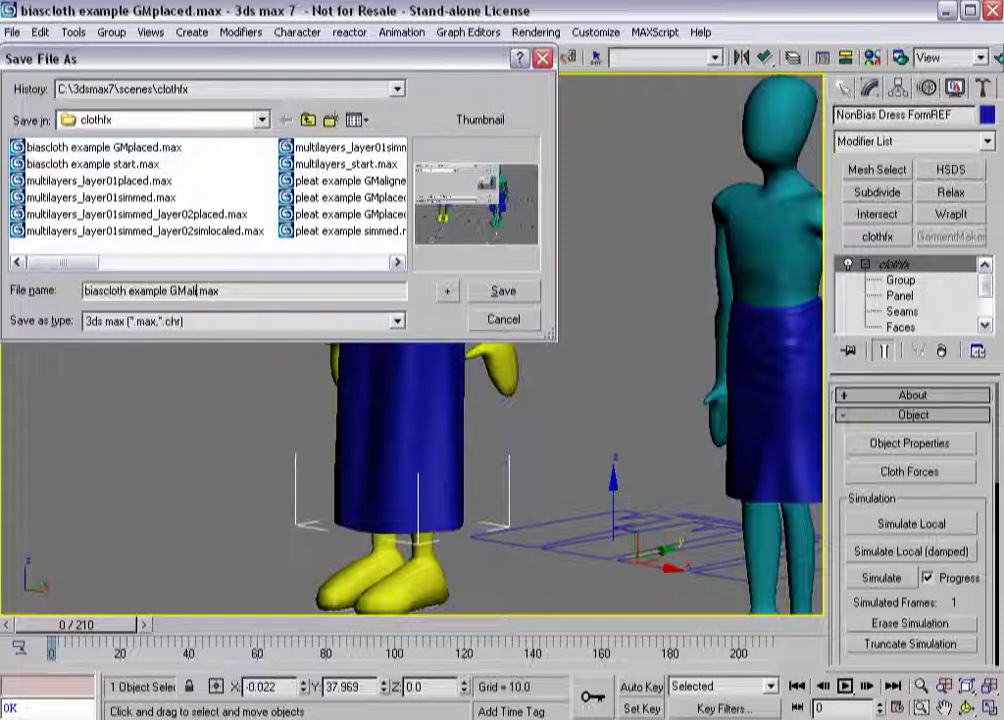
type("aligned")
left_click(185, 291)
key("BackSpace")
key("BackSpace")
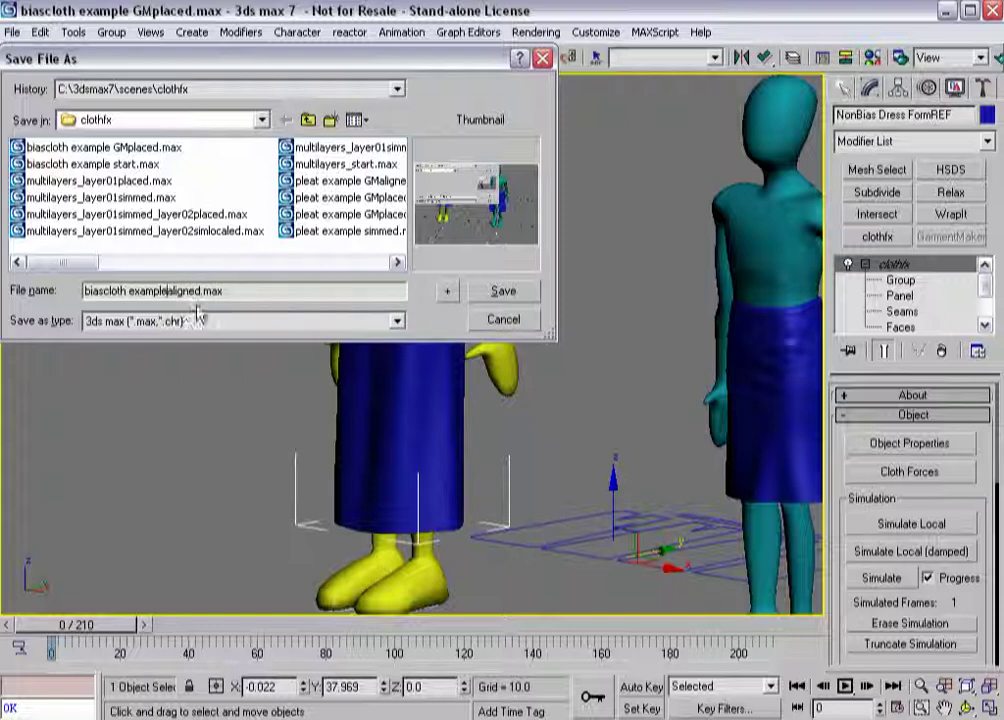
left_click(507, 291)
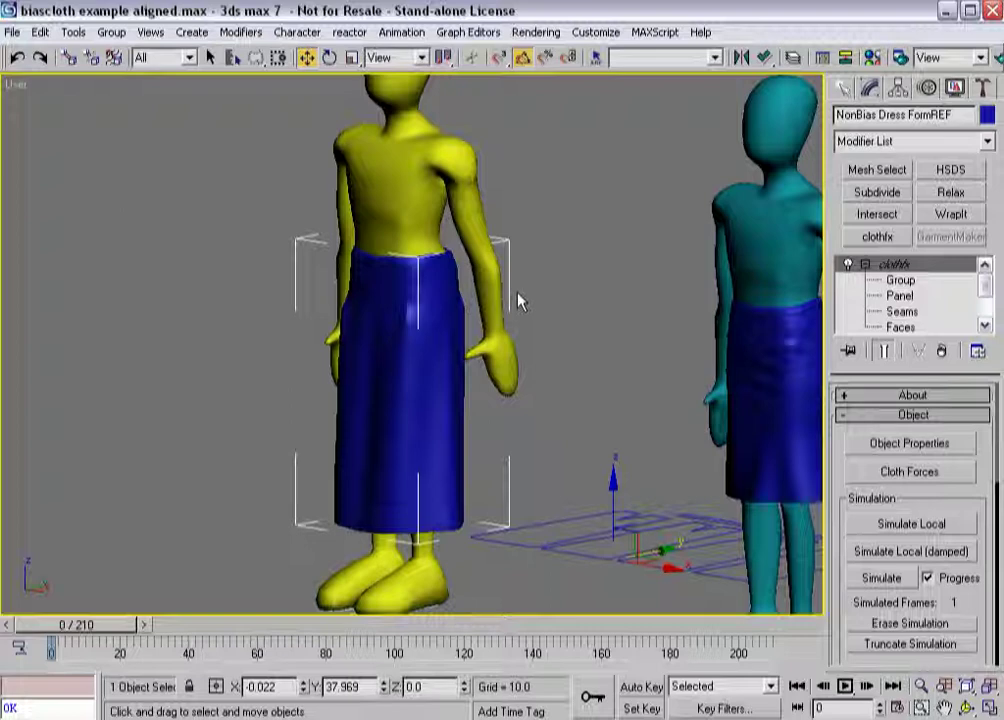
Compare the bias and non-bias skirts on both mannequins from several angles, at frame 0 and at frame 61 of the walk.
scroll(246, 291, "down", 4)
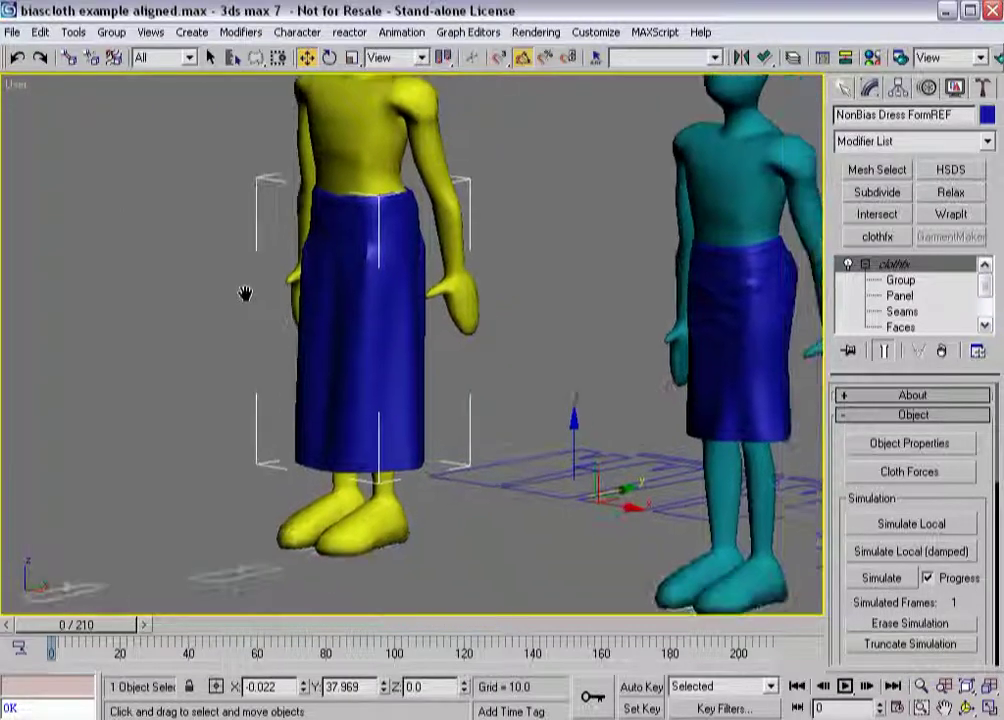
scroll(246, 300, "down", 2)
middle_click_drag(251, 320, 322, 333, "alt")
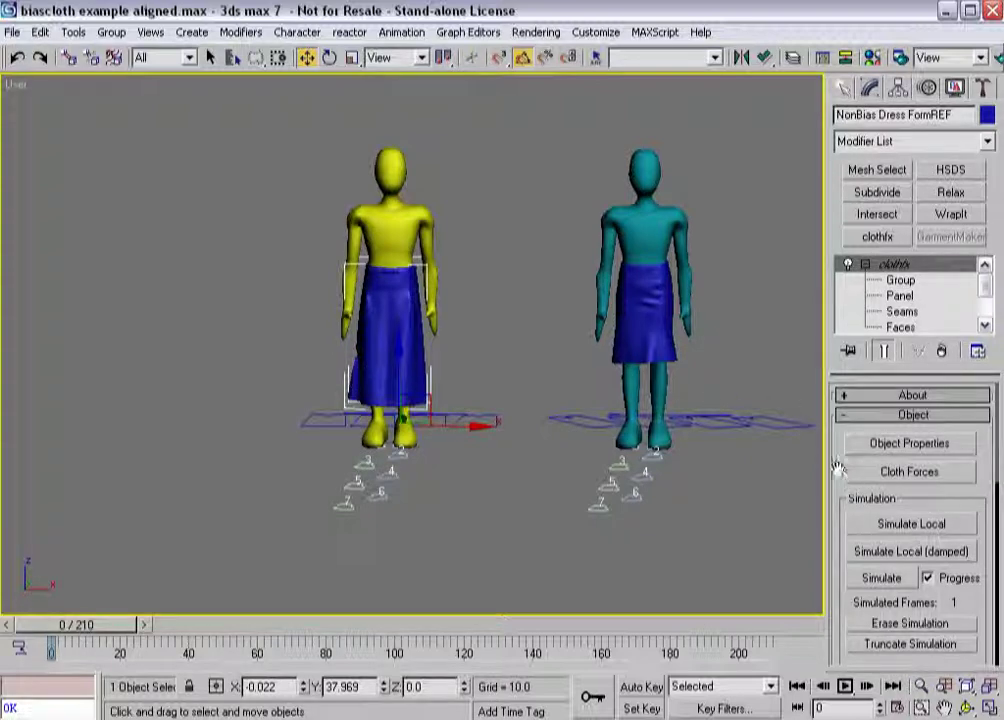
left_click_drag(838, 468, 838, 397)
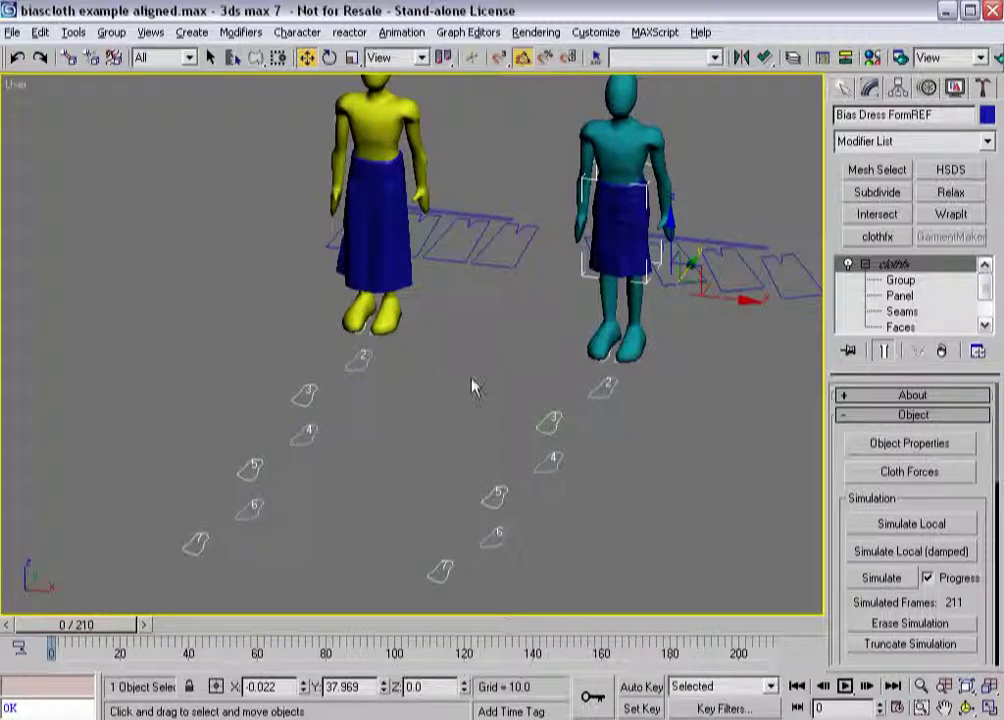
middle_click_drag(455, 392, 417, 336, "alt")
scroll(430, 378, "up", 2)
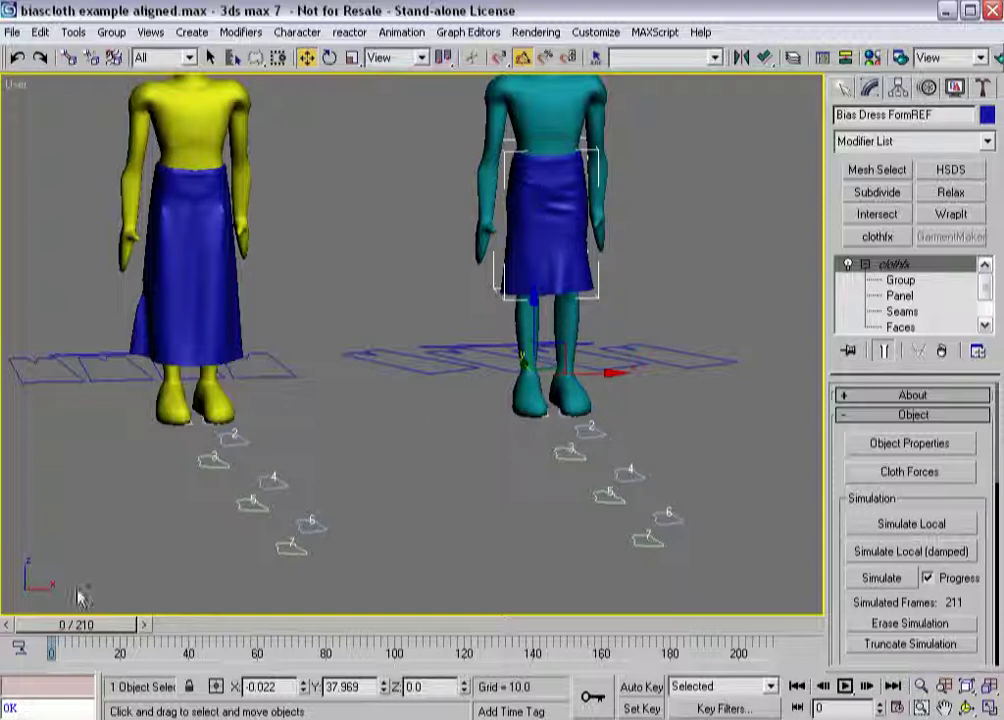
left_click_drag(57, 628, 217, 627)
key("w")
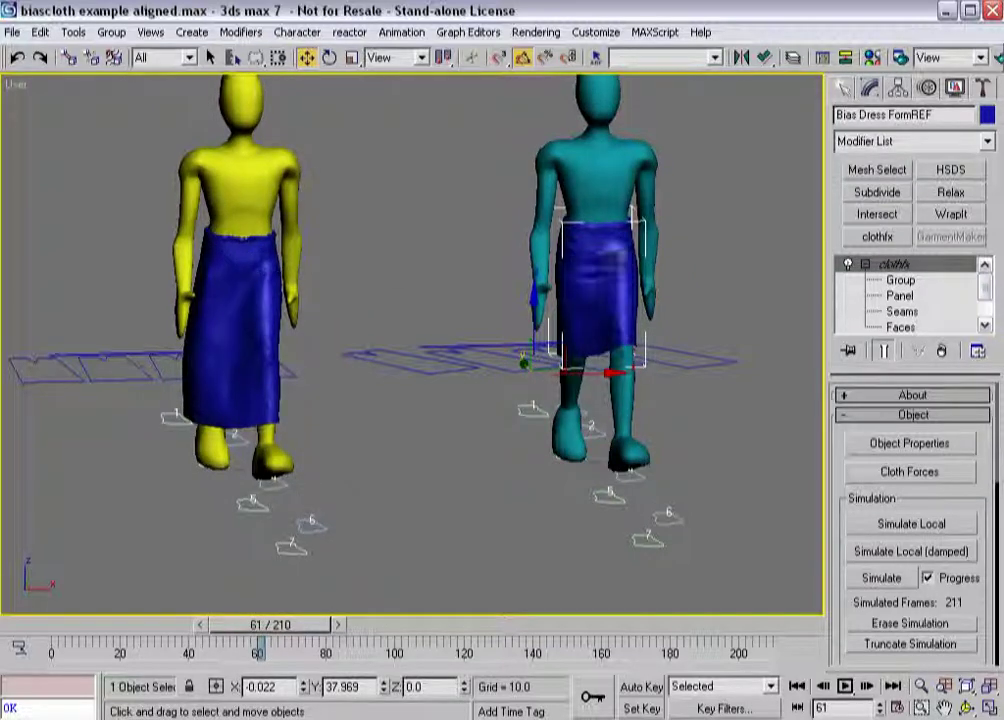
middle_click_drag(490, 284, 590, 362, "alt")
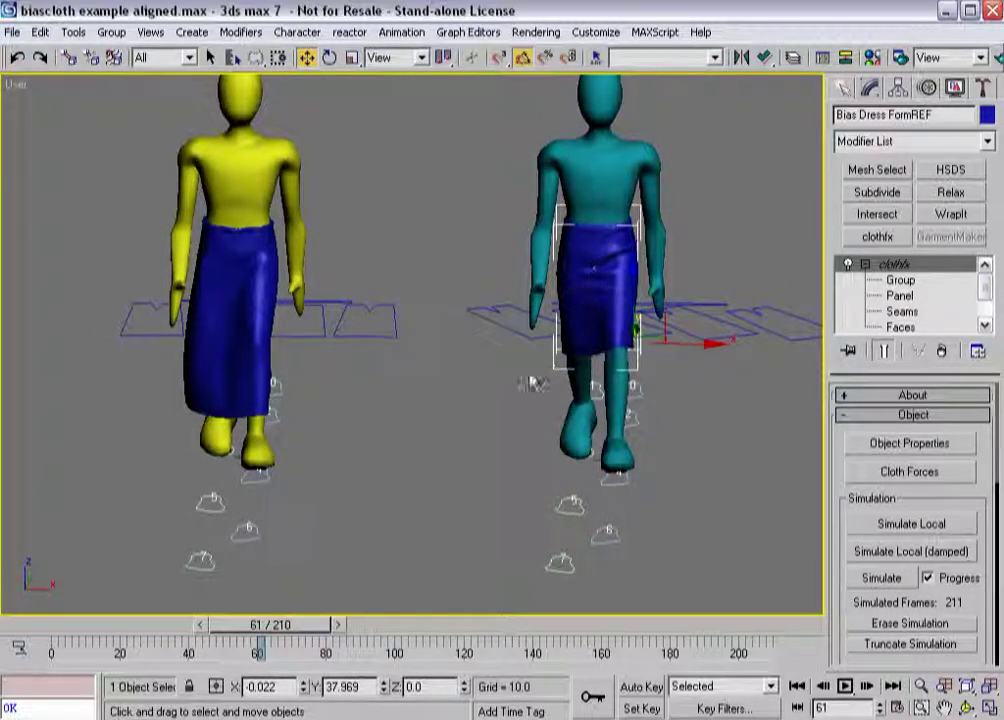